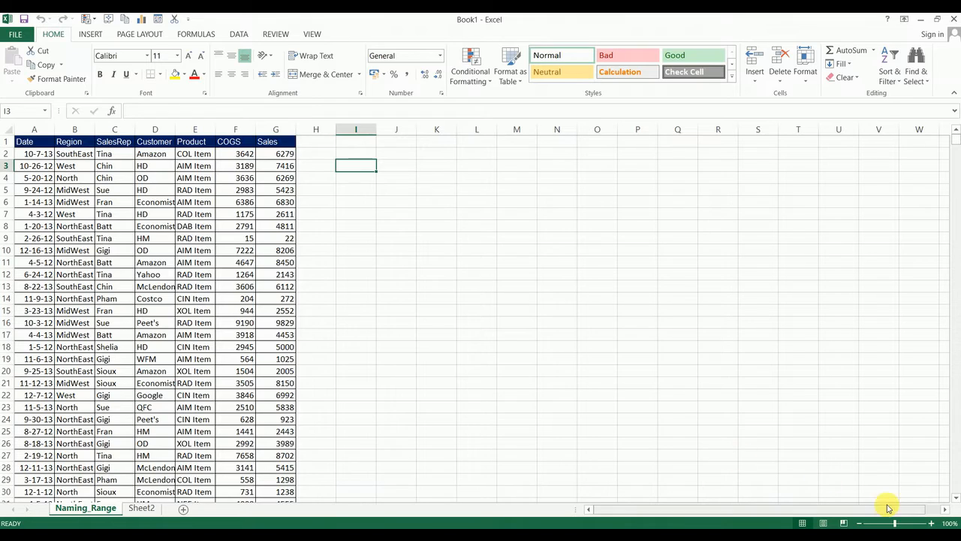
Examine the sales table's column headings from Date to Sales and its first record on the Naming_Range sheet
{"action": "left_click", "coordinate": [902, 523]}
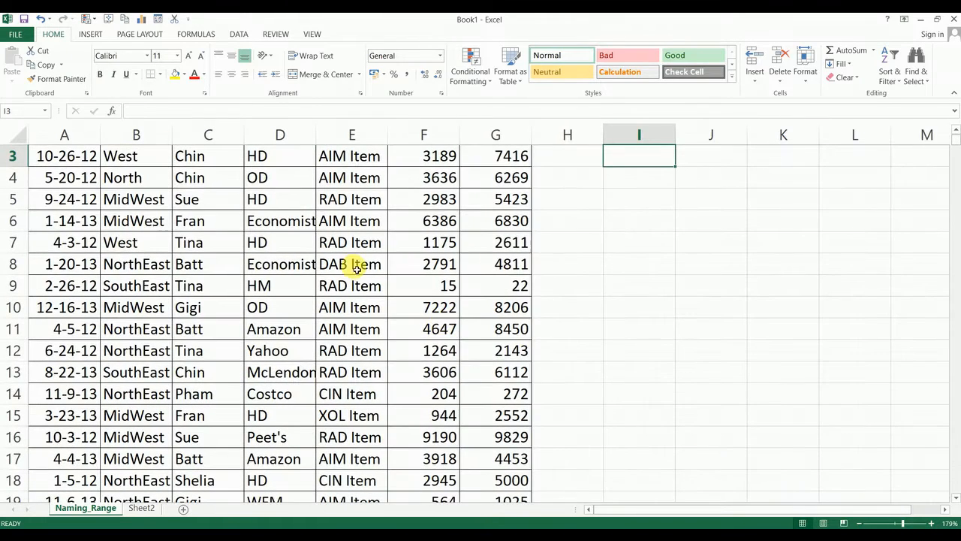
{"action": "key", "text": "Up"}
{"action": "key", "text": "Up"}
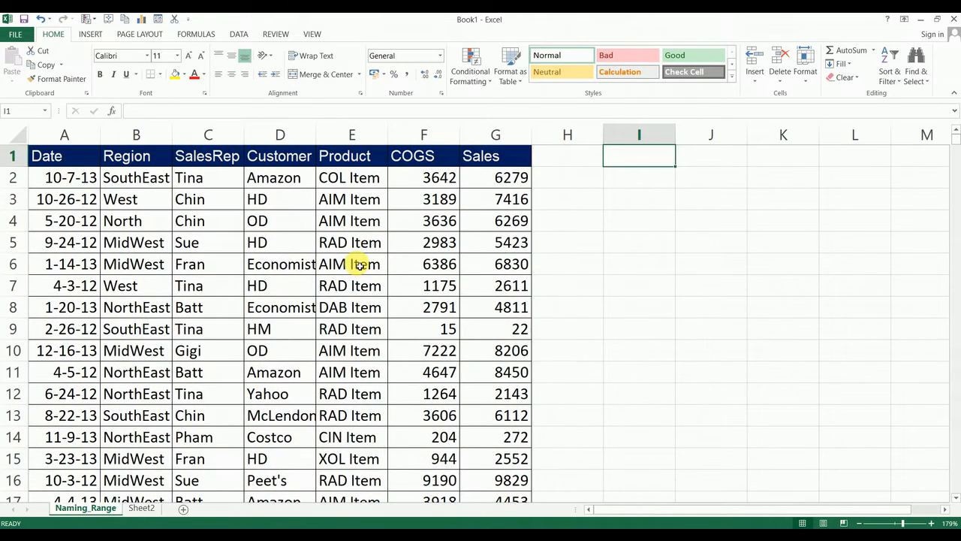
{"action": "key", "text": "Left"}
{"action": "key", "text": "Left"}
{"action": "key", "text": "Left"}
{"action": "key", "text": "Left"}
{"action": "key", "text": "Left"}
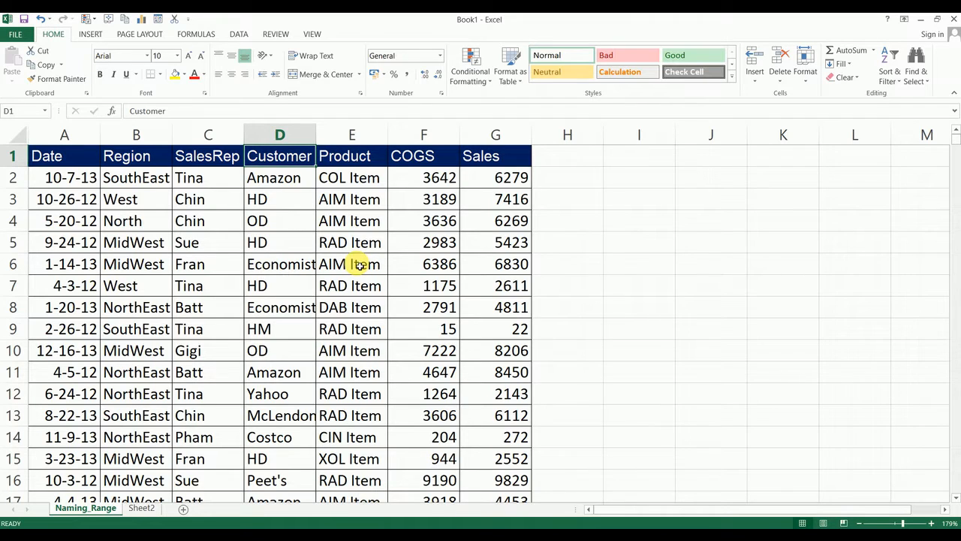
{"action": "key", "text": "Right"}
{"action": "key", "text": "Right"}
{"action": "key", "text": "Right"}
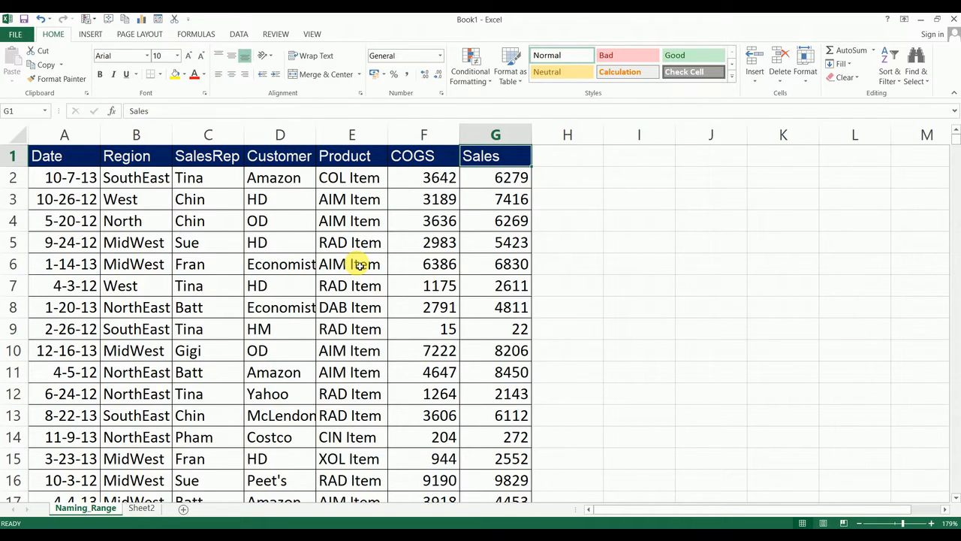
{"action": "key", "text": "Down"}
{"action": "key", "text": "Left"}
{"action": "key", "text": "Left"}
{"action": "key", "text": "Left"}
{"action": "key", "text": "Left"}
{"action": "key", "text": "Left"}
{"action": "key", "text": "Left"}
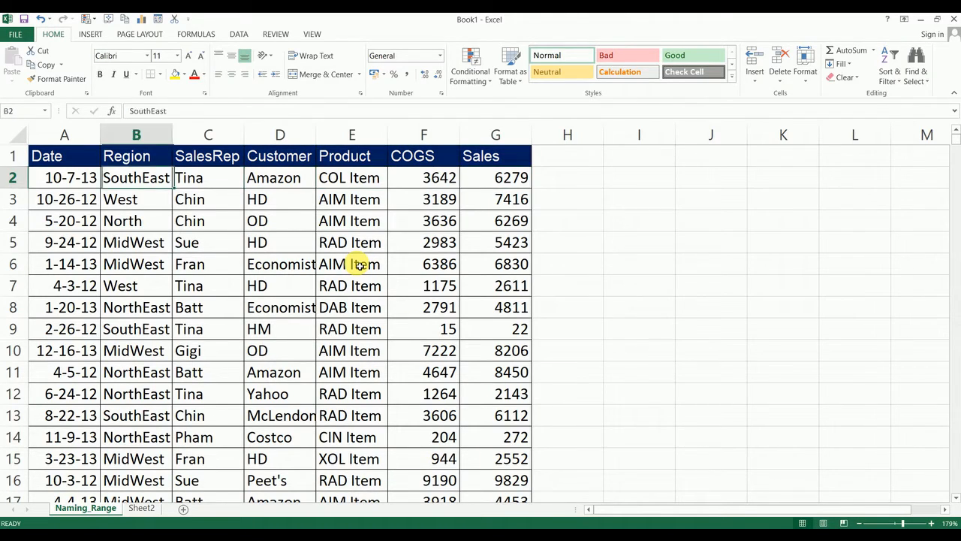
{"action": "key", "text": "Up"}
{"action": "key", "text": "Down"}
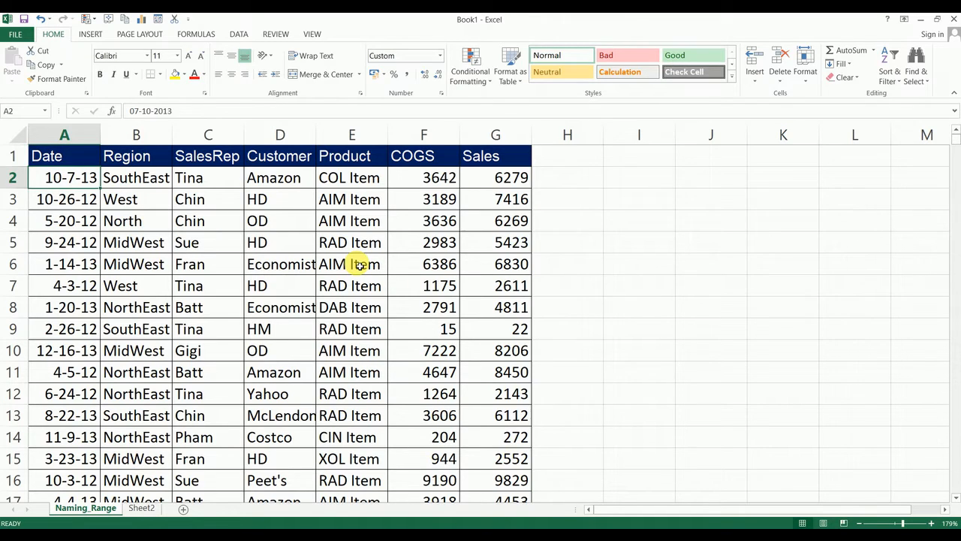
{"action": "key", "text": "Up"}
{"action": "key", "text": "Down"}
Try to name the Date column's data range A2:A2000 as date
{"action": "key", "text": "ctrl+shift+Down"}
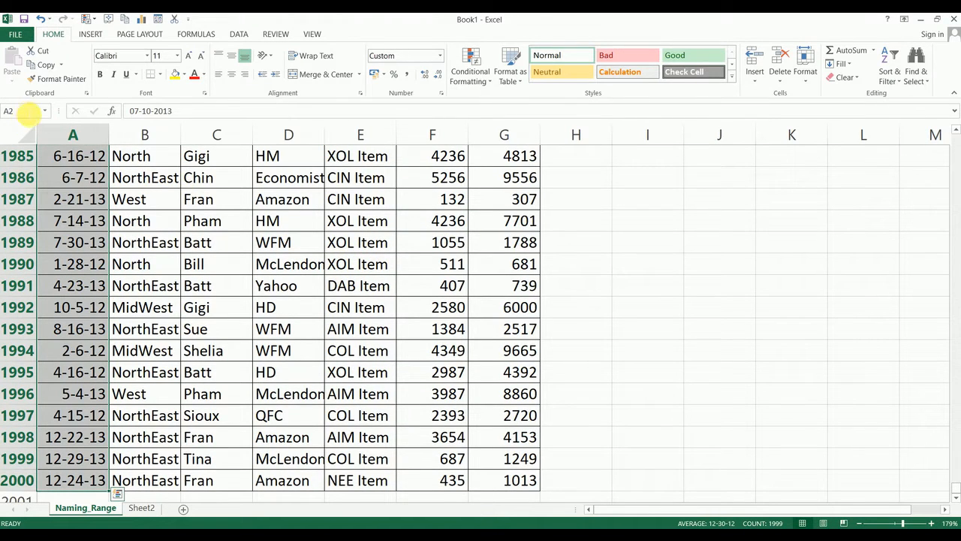
{"action": "left_click", "coordinate": [27, 112]}
{"action": "type", "text": "date"}
{"action": "key", "text": "Return"}
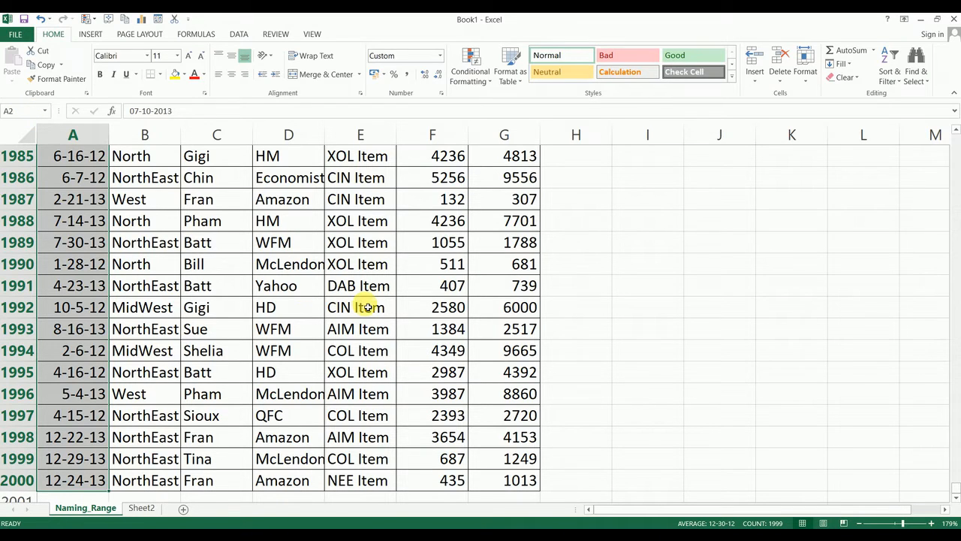
Select the Region column's data in B2:B2000 to try naming it, and return to cell B1
{"action": "left_click_drag", "start_coordinate": [957, 493], "coordinate": [942, 114]}
{"action": "left_click", "coordinate": [149, 177]}
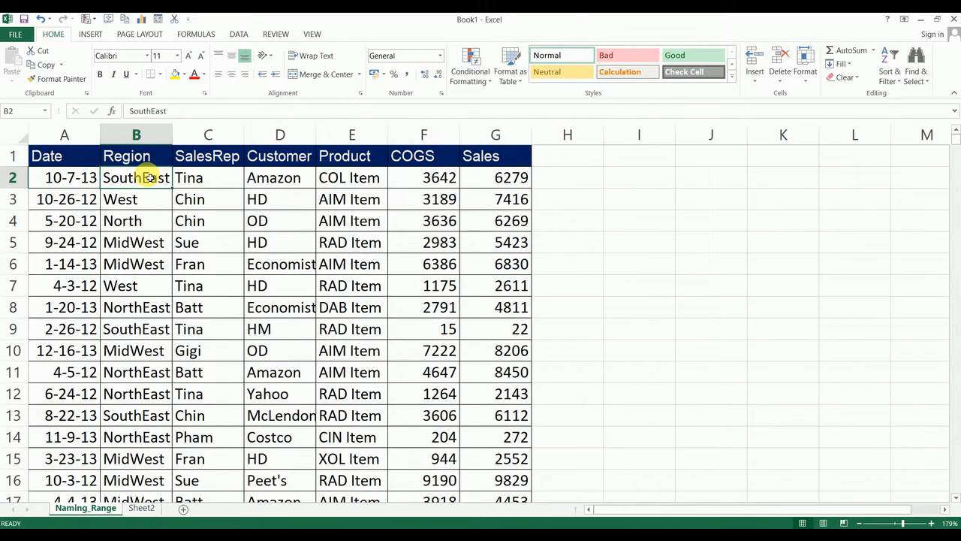
{"action": "key", "text": "ctrl+shift+Down"}
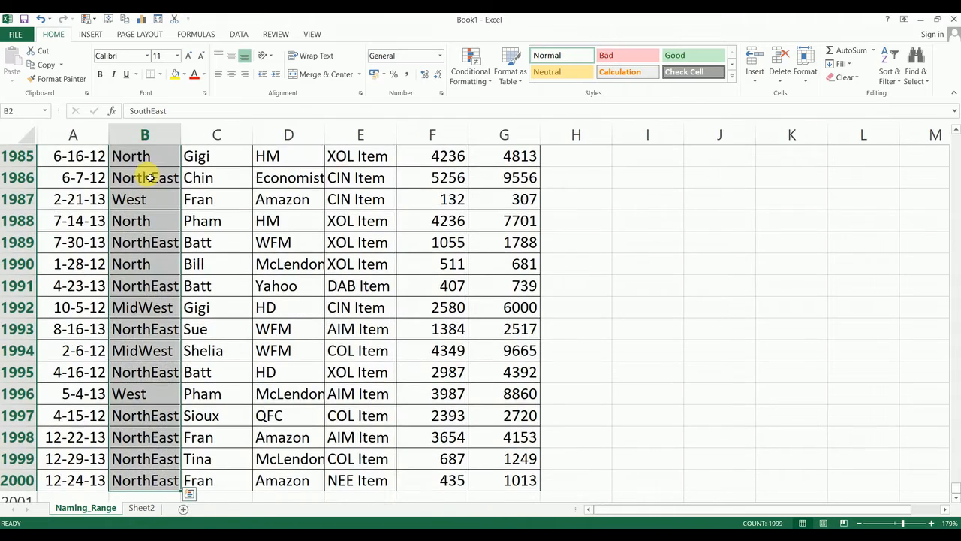
{"action": "left_click", "coordinate": [30, 111]}
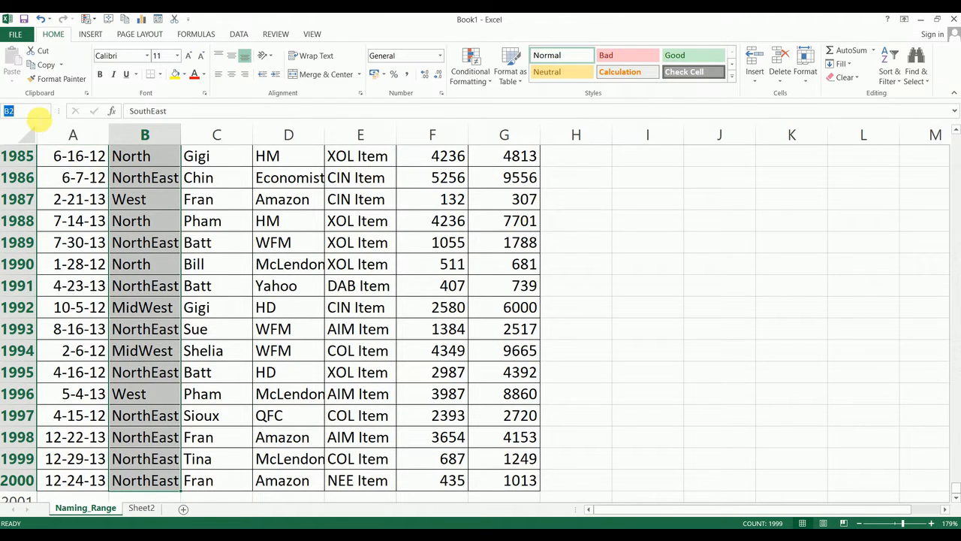
{"action": "type", "text": "B1"}
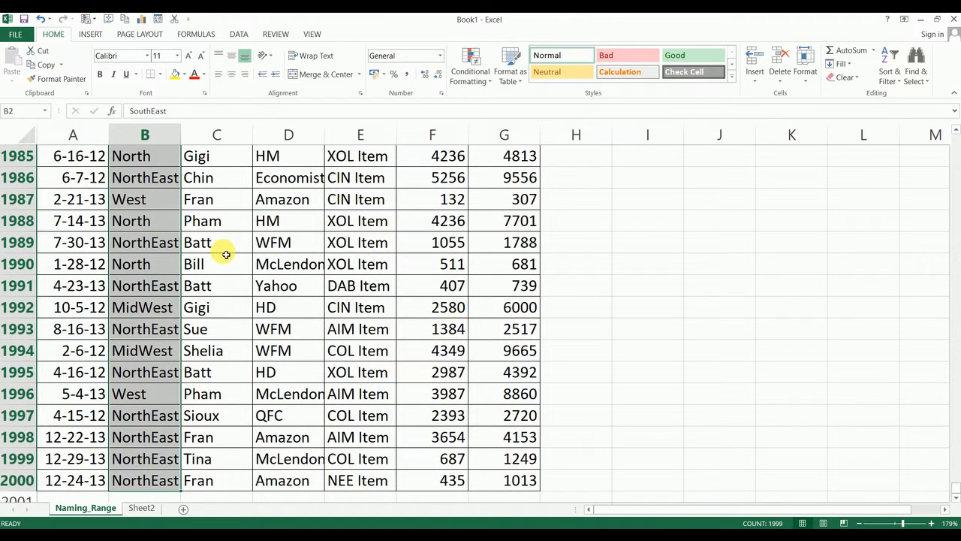
{"action": "key", "text": "Return"}
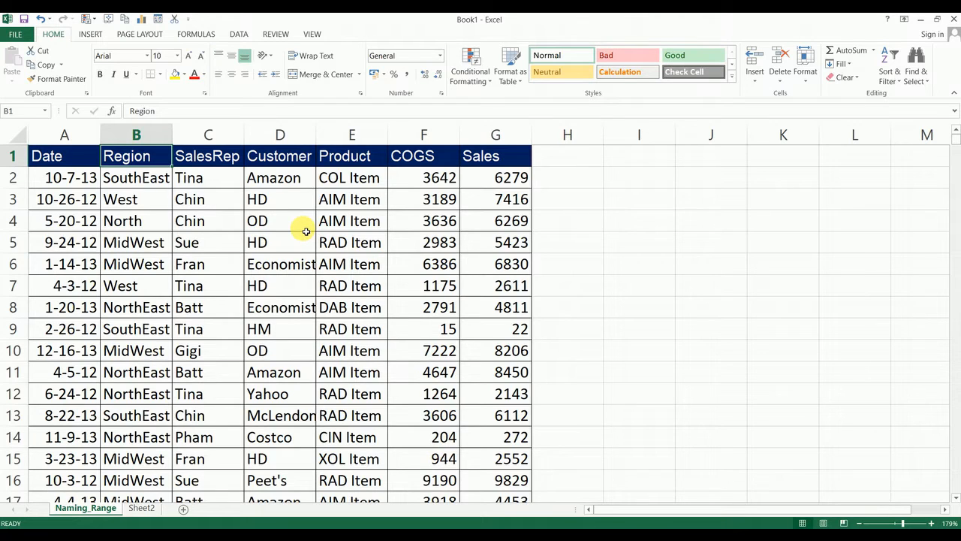
Try the formula =SUM(data1,data2) in cell I4
{"action": "left_click", "coordinate": [629, 233]}
{"action": "type", "text": "=sum"}
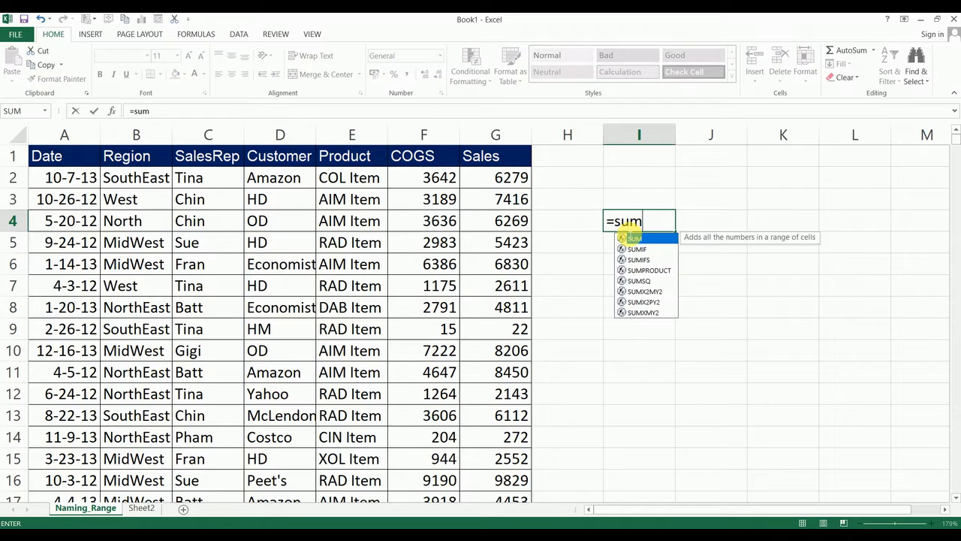
{"action": "key", "text": "Tab"}
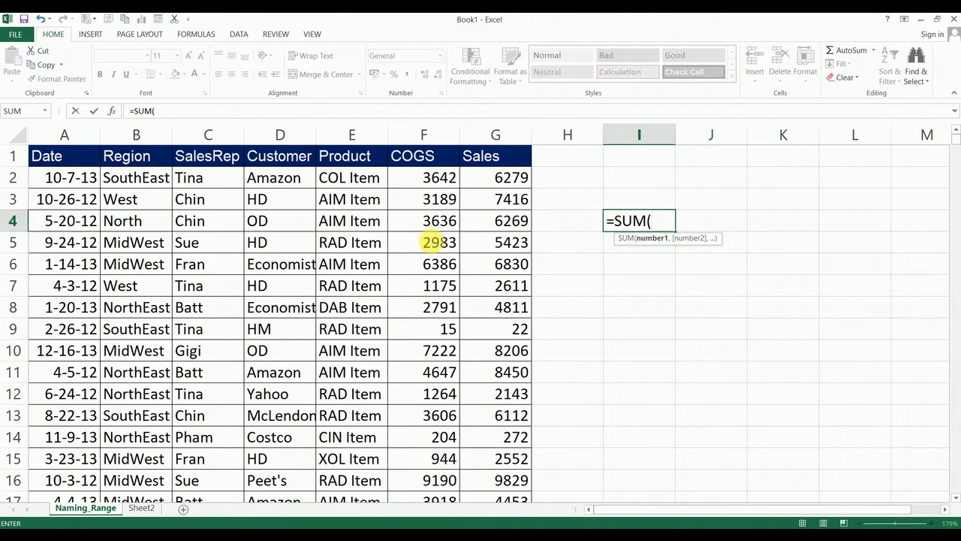
{"action": "type", "text": "data1"}
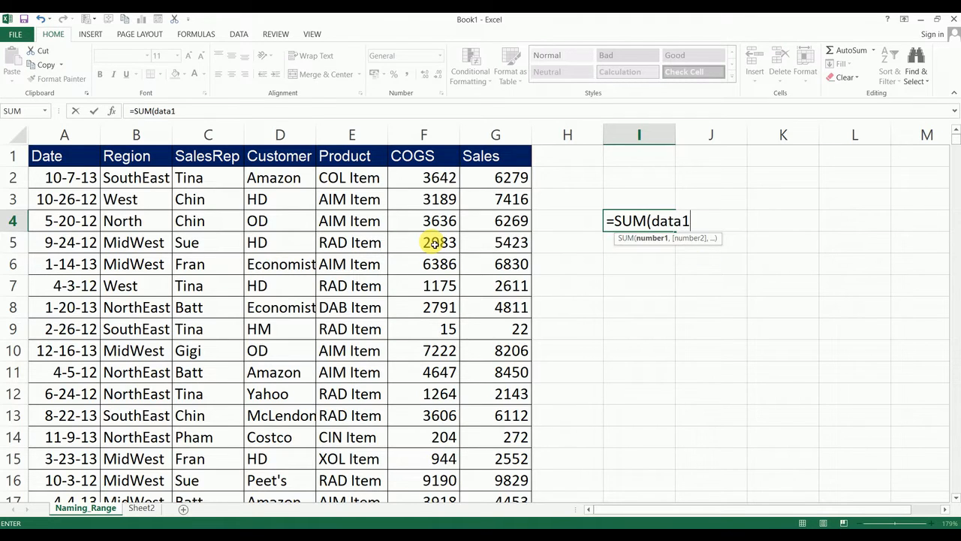
{"action": "type", "text": ",dat"}
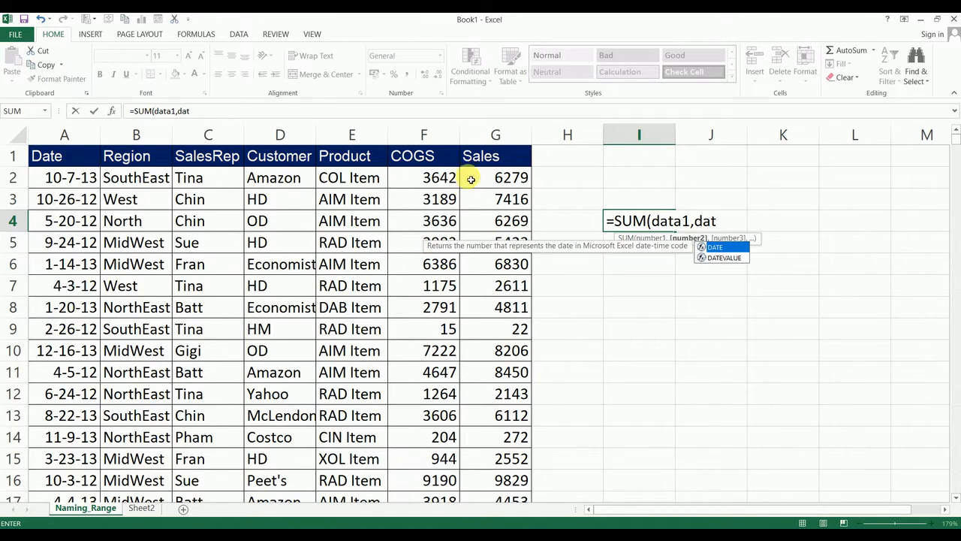
{"action": "type", "text": "a2"}
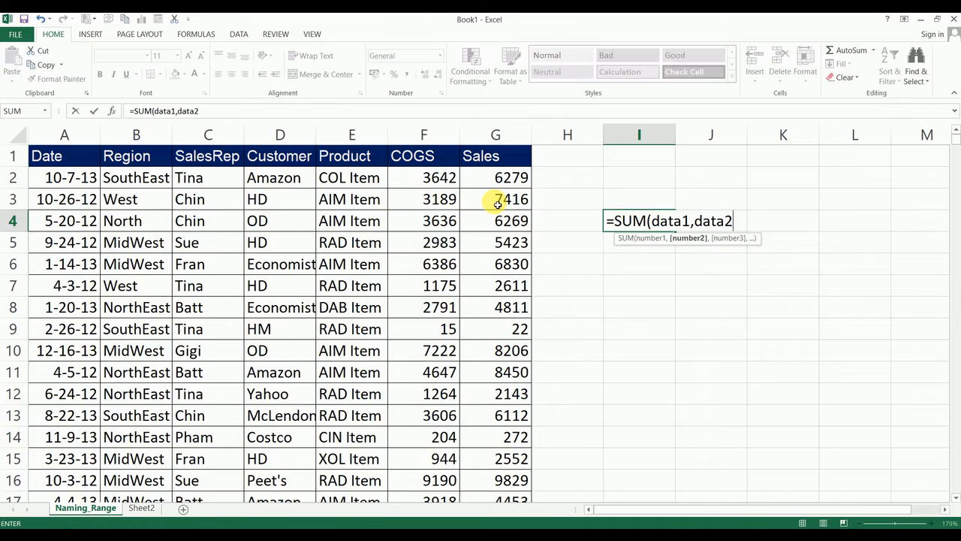
{"action": "type", "text": ")"}
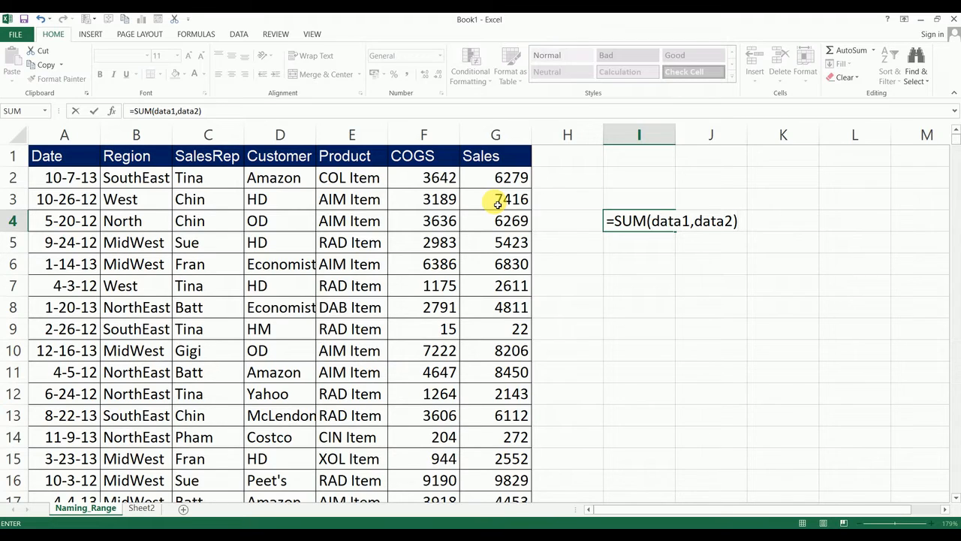
{"action": "key", "text": "Escape"}
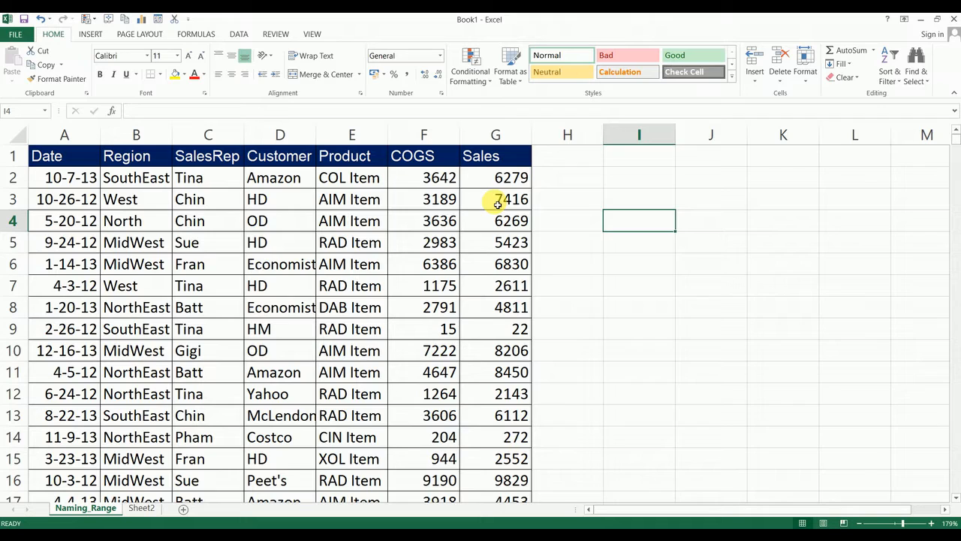
Enter the note "we want to provide individual naming range" in cell I3
{"action": "left_click", "coordinate": [88, 178]}
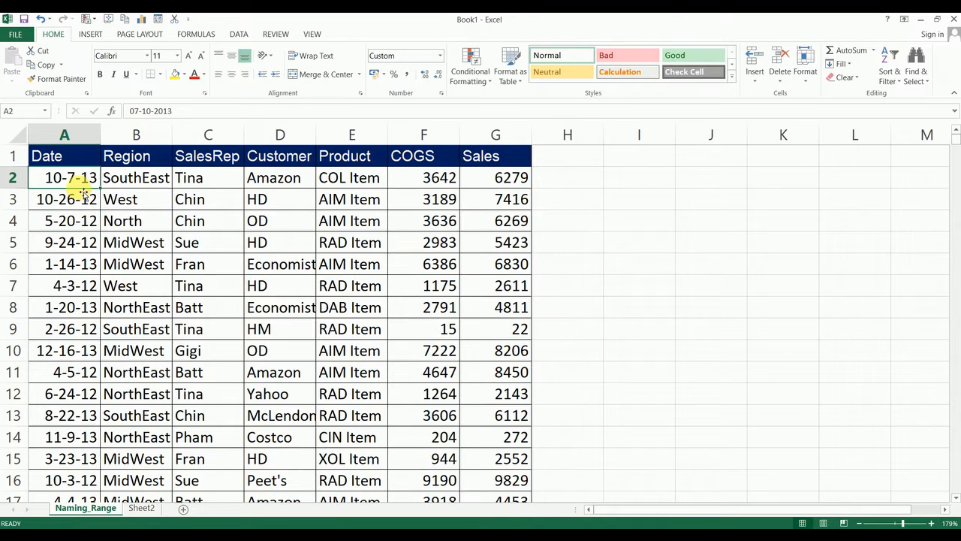
{"action": "left_click", "coordinate": [589, 219]}
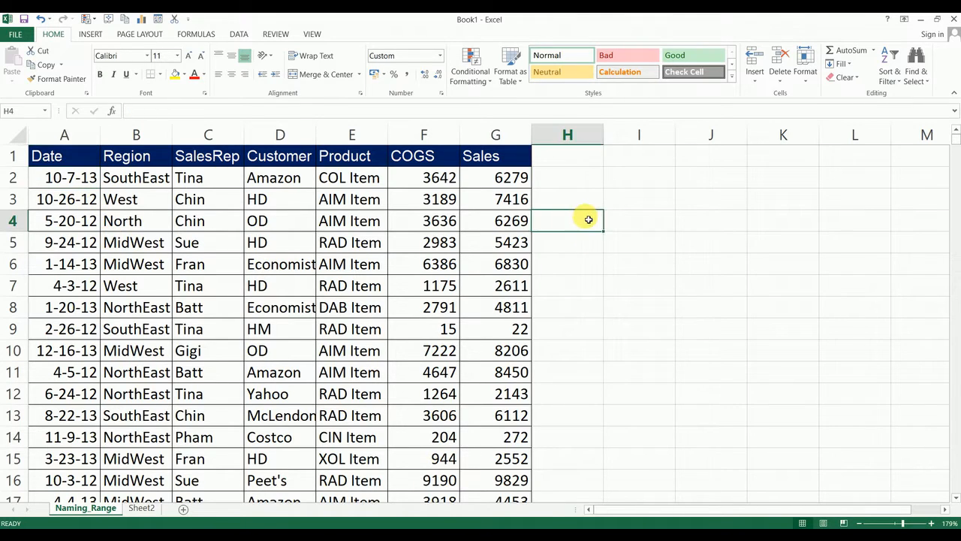
{"action": "left_click_drag", "start_coordinate": [589, 219], "coordinate": [608, 208]}
{"action": "left_click", "coordinate": [602, 206]}
{"action": "left_click", "coordinate": [607, 208]}
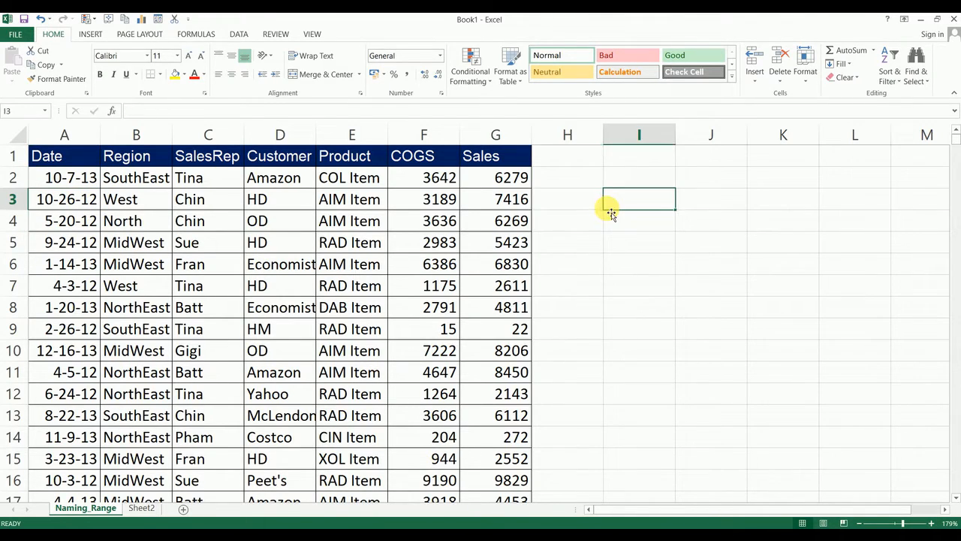
{"action": "type", "text": "we want t"}
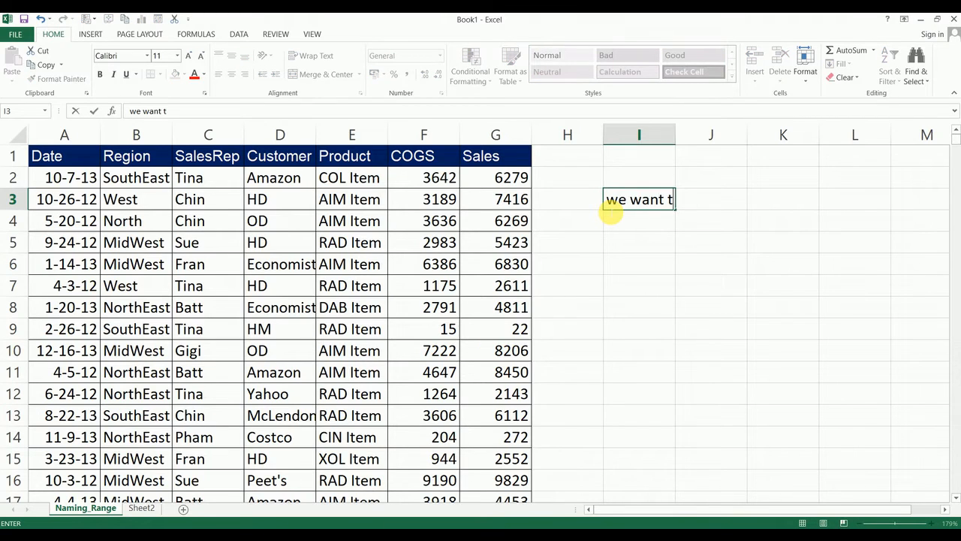
{"action": "type", "text": "o provid"}
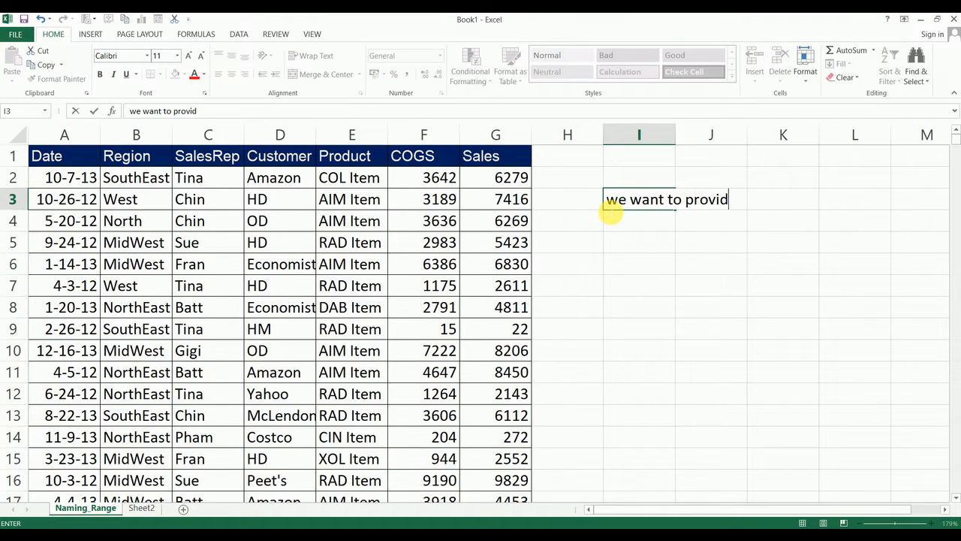
{"action": "type", "text": "e individ"}
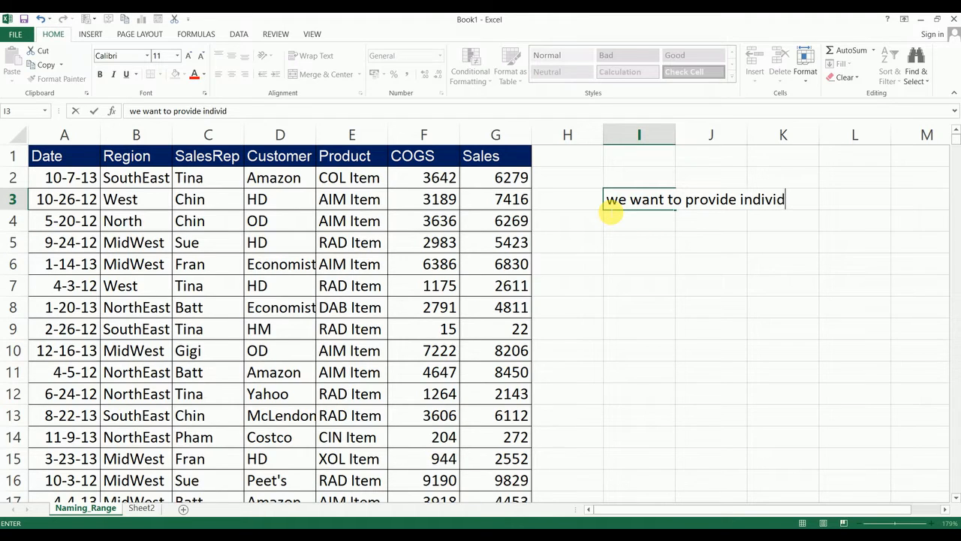
{"action": "type", "text": "ual naming "}
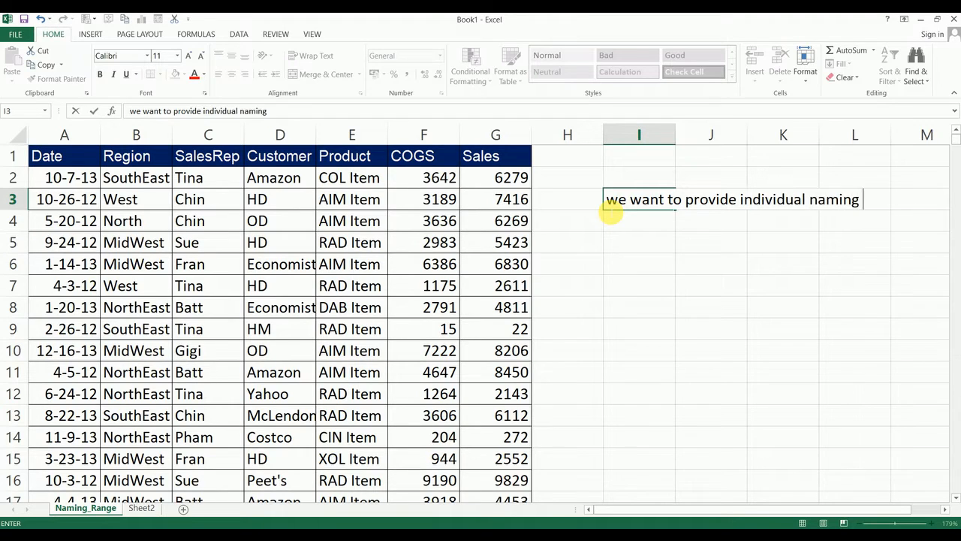
{"action": "type", "text": "range"}
{"action": "key", "text": "Return"}
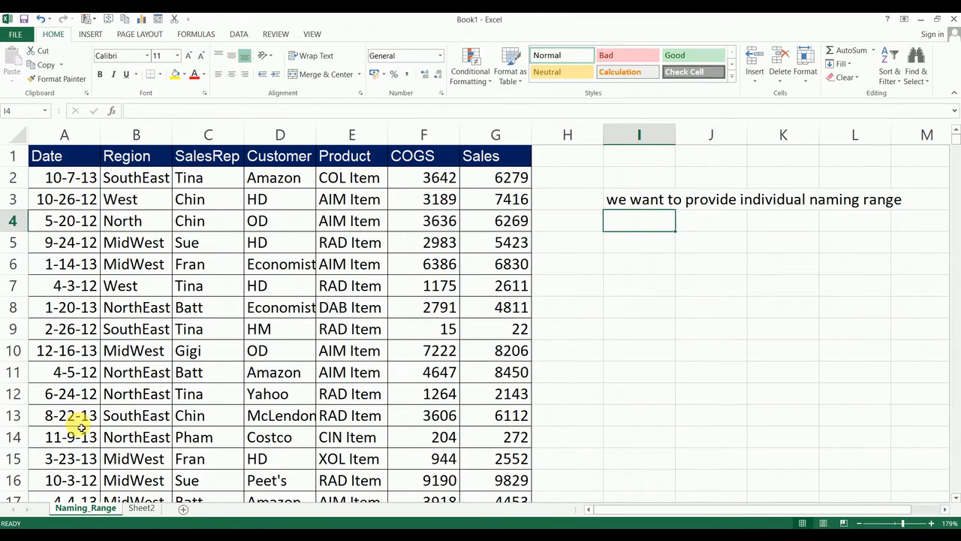
Select the entire sales table including its headings, from A1 to G2000
{"action": "left_click", "coordinate": [80, 153]}
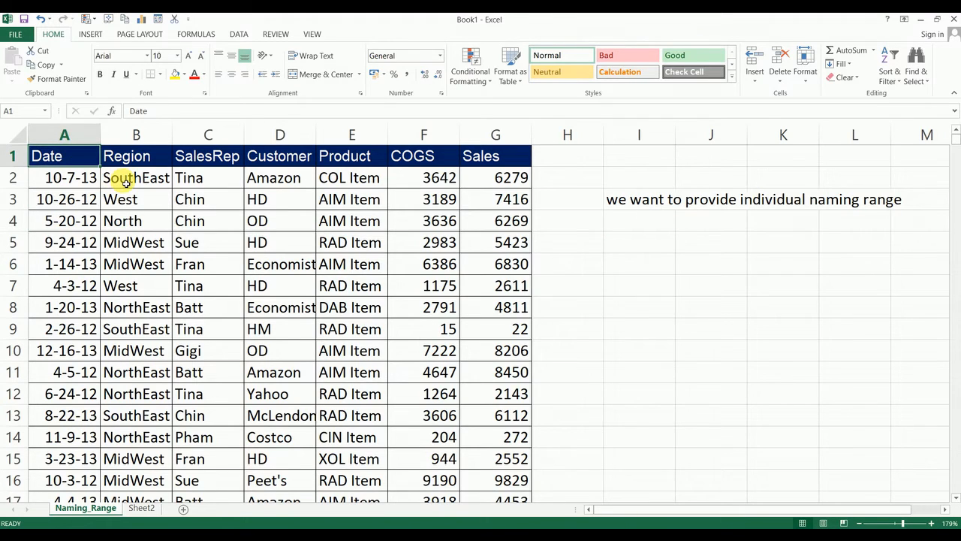
{"action": "left_click", "coordinate": [125, 182]}
{"action": "left_click", "coordinate": [194, 156]}
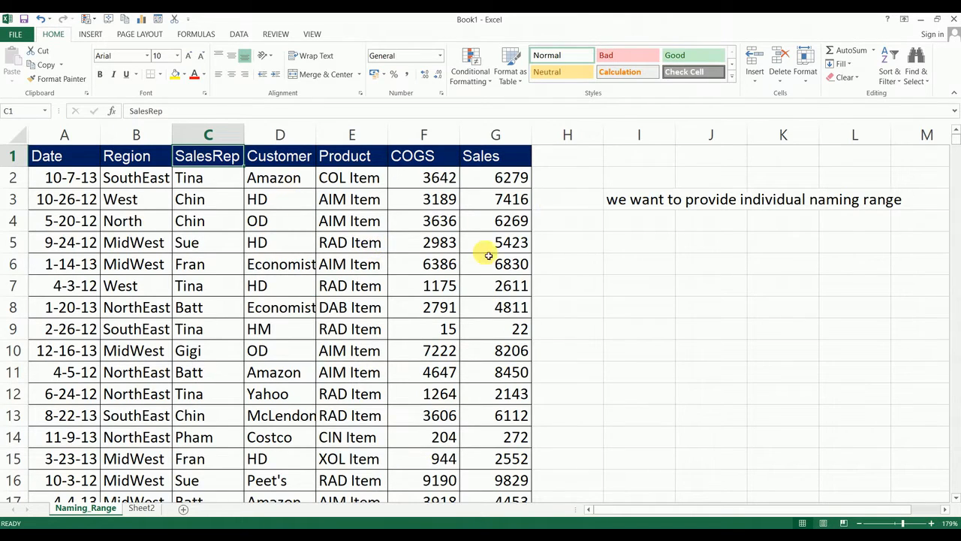
{"action": "left_click", "coordinate": [74, 158]}
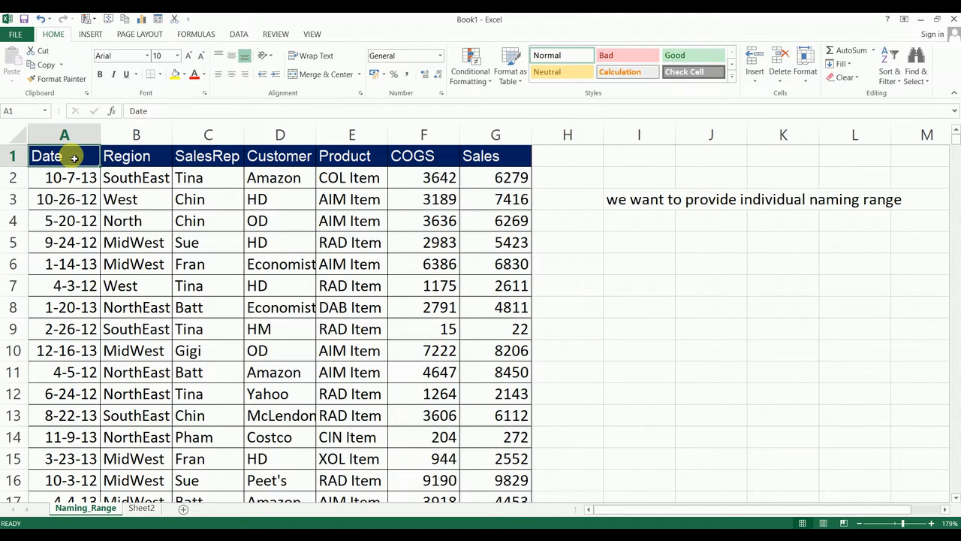
{"action": "key", "text": "ctrl+shift+Right"}
{"action": "key", "text": "ctrl+shift+Down"}
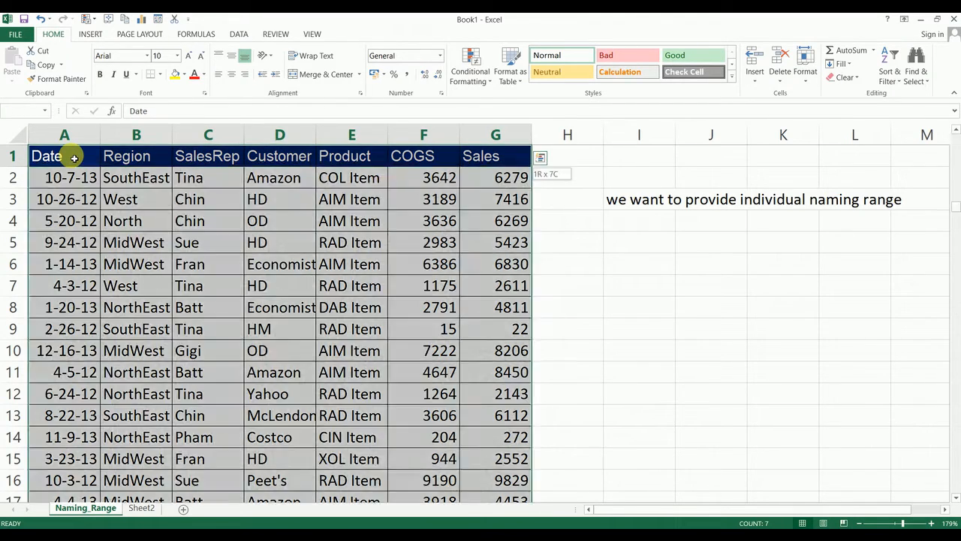
{"action": "key", "text": "ctrl+shift+Up"}
{"action": "key", "text": "ctrl+shift+Down"}
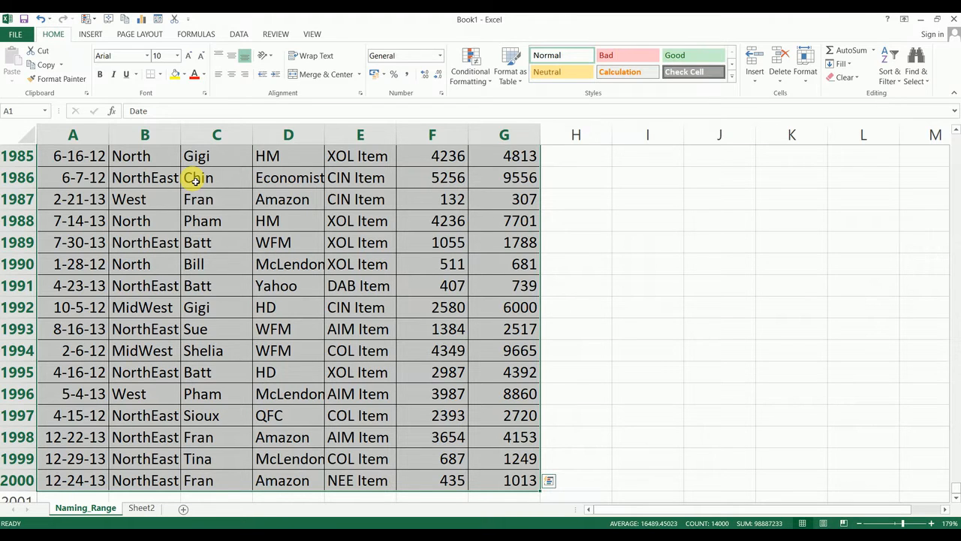
Copy the Company, Jan and Feb data in A1:C10 of Sheet2 into a new sheet, starting at cell D6
{"action": "left_click", "coordinate": [145, 508]}
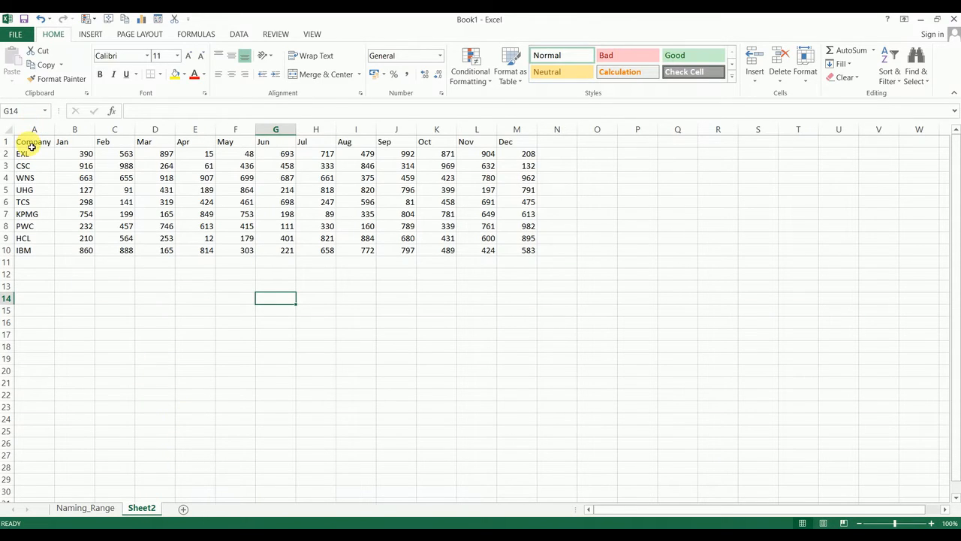
{"action": "left_click_drag", "start_coordinate": [26, 142], "coordinate": [107, 256]}
{"action": "key", "text": "ctrl+c"}
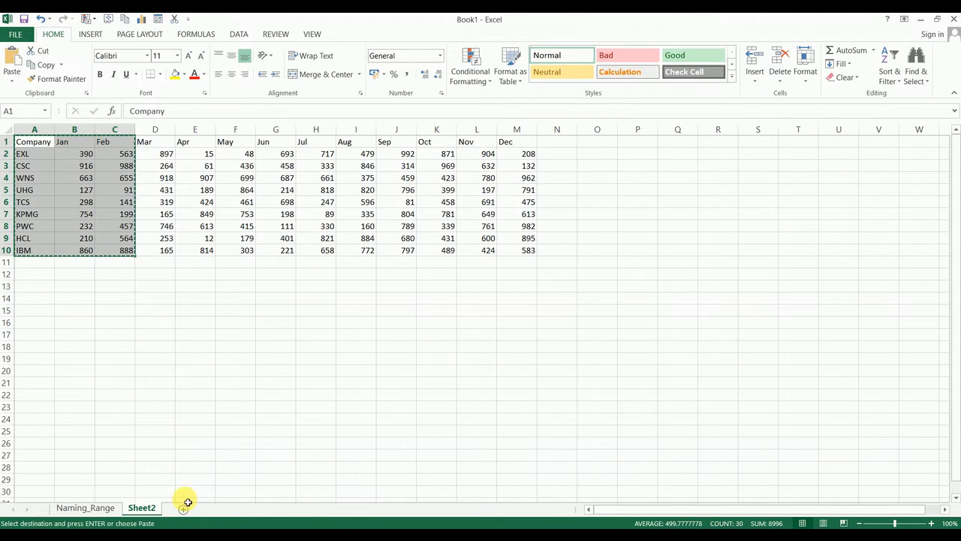
{"action": "left_click", "coordinate": [184, 509]}
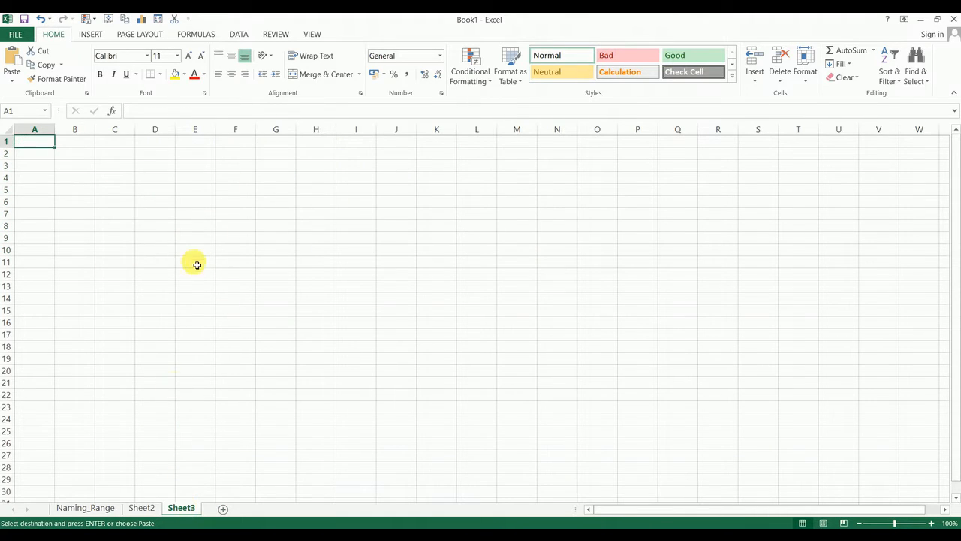
{"action": "left_click", "coordinate": [167, 199]}
{"action": "key", "text": "ctrl+v"}
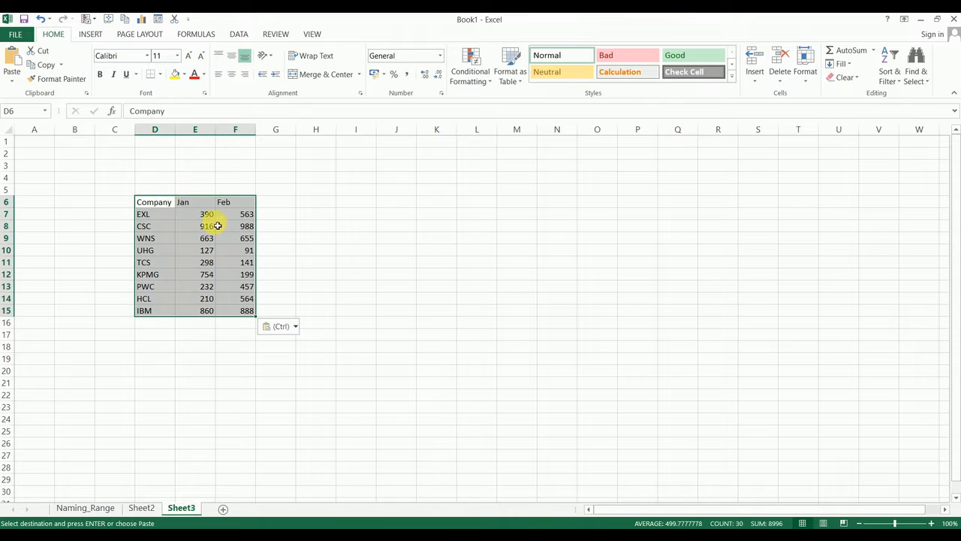
Name the pasted range D6:F15 mydata
{"action": "left_click", "coordinate": [28, 115]}
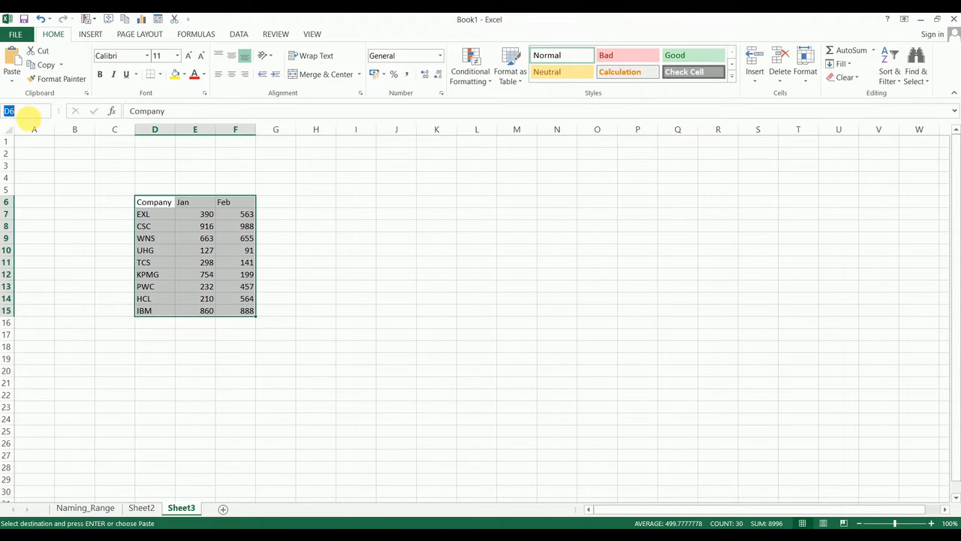
{"action": "type", "text": "mydata"}
{"action": "key", "text": "Return"}
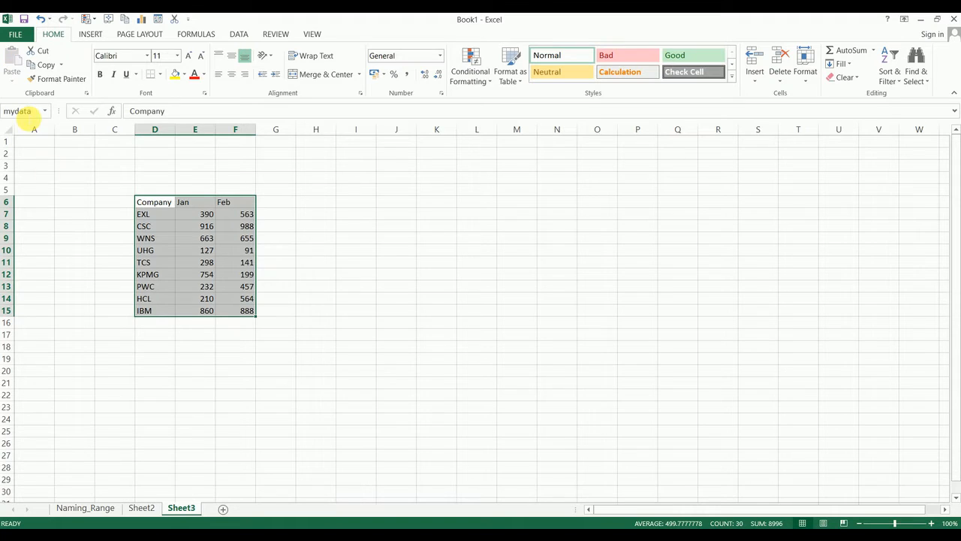
{"action": "left_click", "coordinate": [316, 274]}
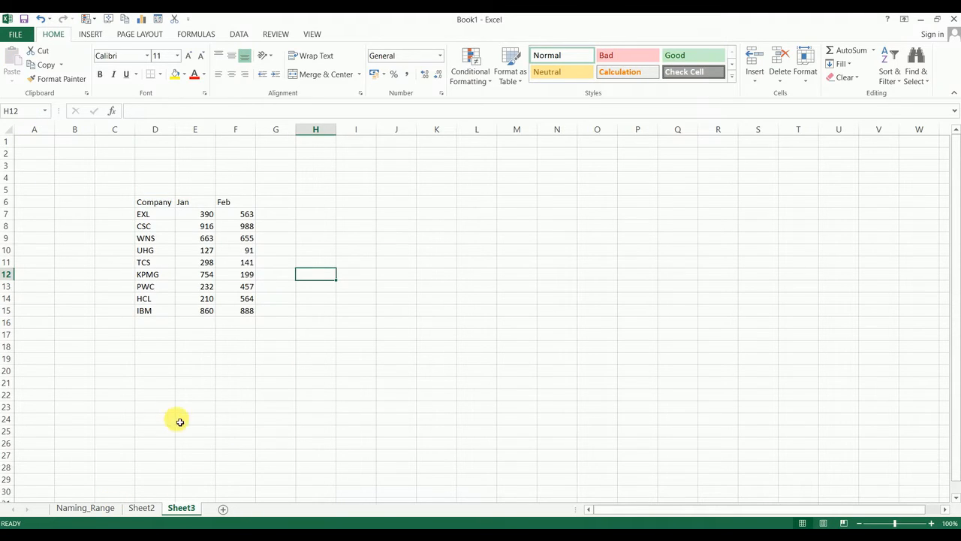
Try the formula =my in cell I1991 of the Naming_Range sheet, and clear the cell
{"action": "left_click", "coordinate": [85, 508]}
{"action": "left_click", "coordinate": [627, 280]}
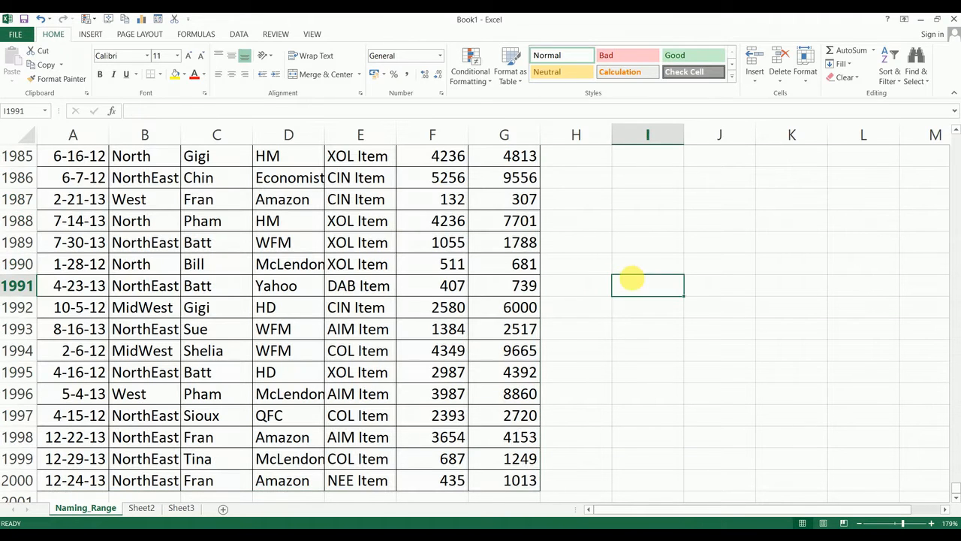
{"action": "type", "text": "=my"}
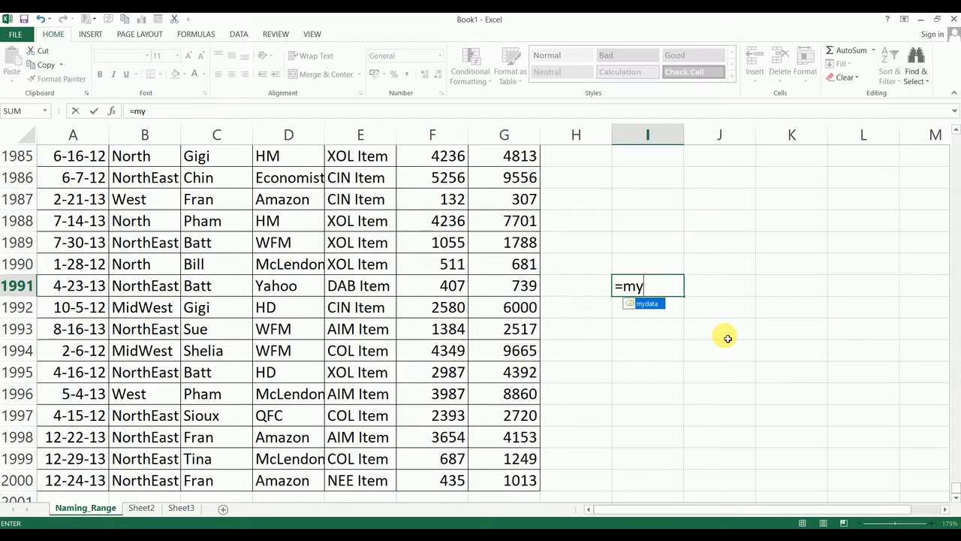
{"action": "key", "text": "Return"}
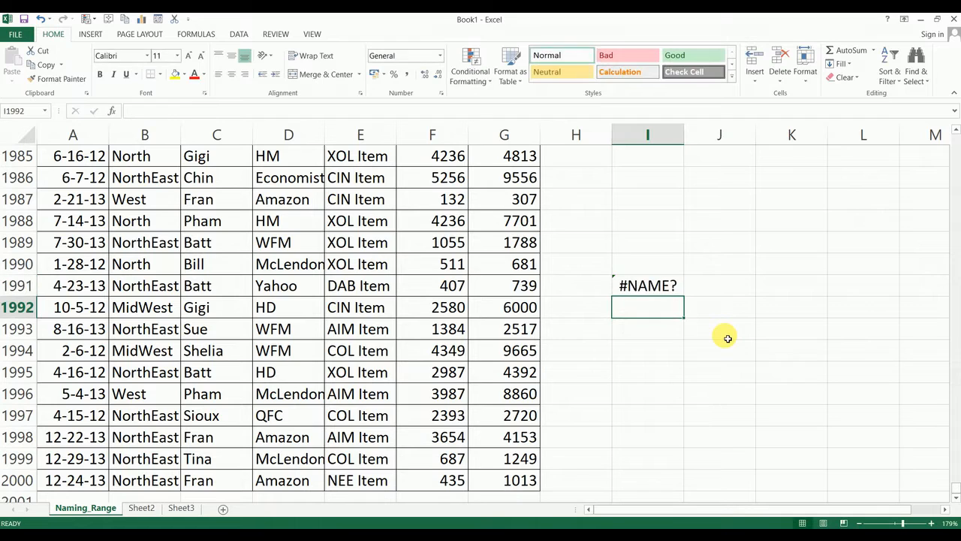
{"action": "left_click", "coordinate": [635, 281]}
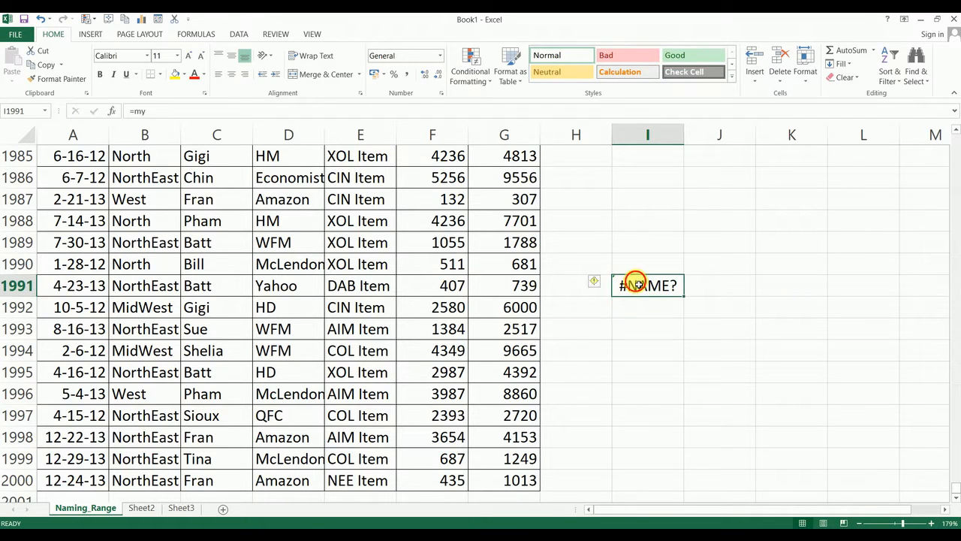
{"action": "double_click", "coordinate": [635, 285]}
{"action": "key", "text": "Escape"}
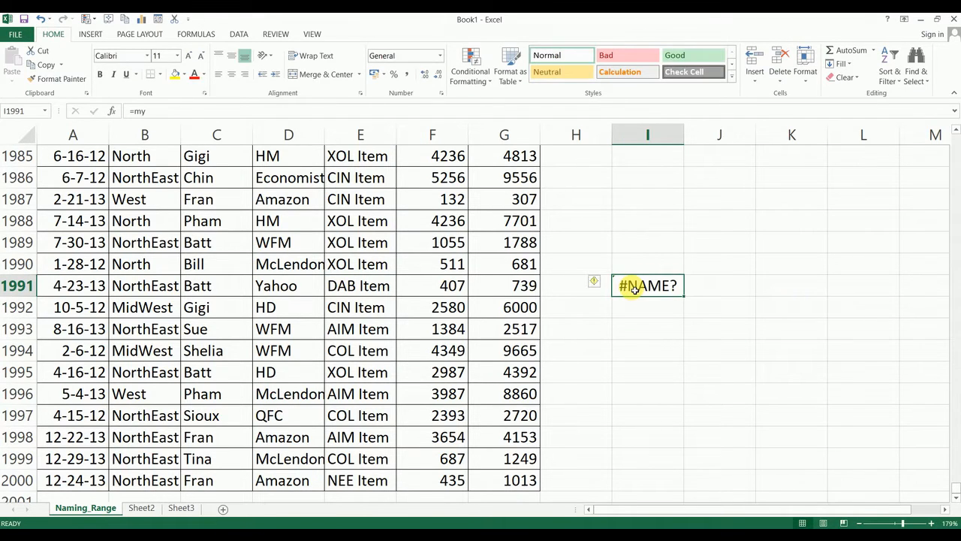
{"action": "key", "text": "Delete"}
Sum the named range with the formula =SUM(mydata) in cell I1991 and review the formula
{"action": "type", "text": "=SUM("}
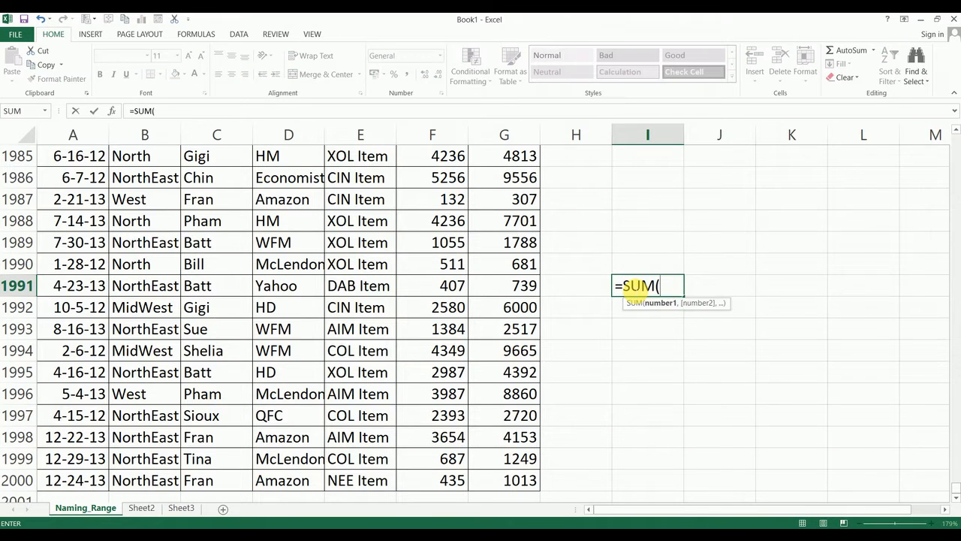
{"action": "type", "text": "mydat"}
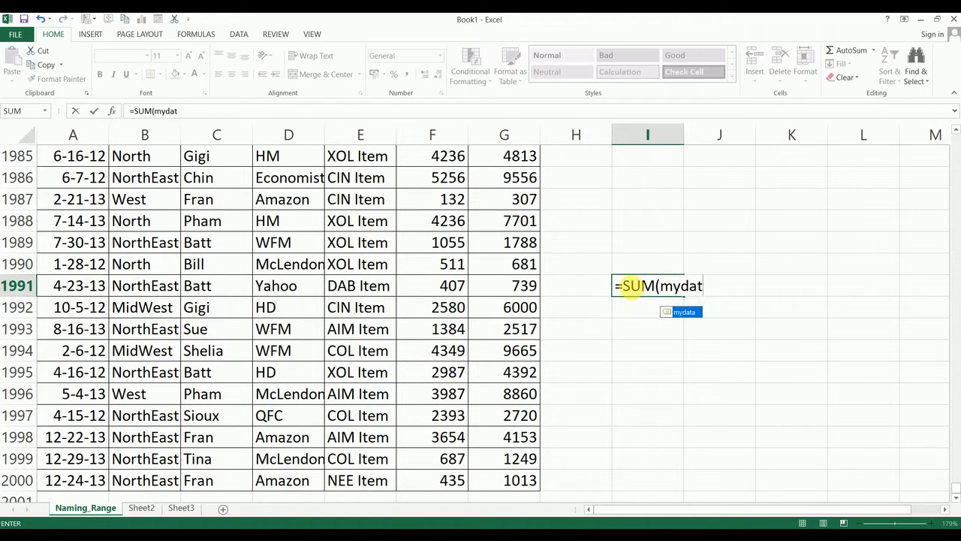
{"action": "key", "text": "Return"}
{"action": "left_click", "coordinate": [640, 286]}
{"action": "double_click", "coordinate": [641, 287]}
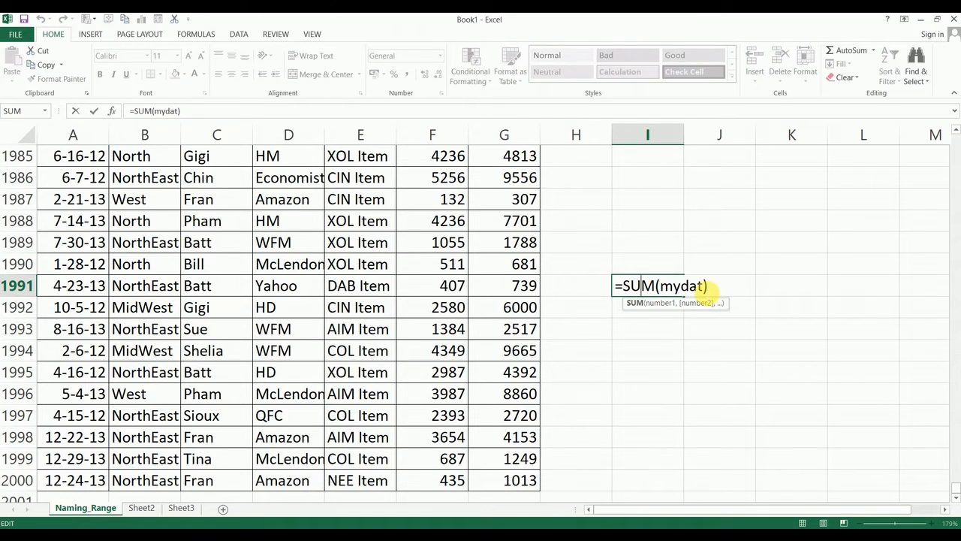
{"action": "left_click", "coordinate": [705, 286]}
{"action": "type", "text": "a"}
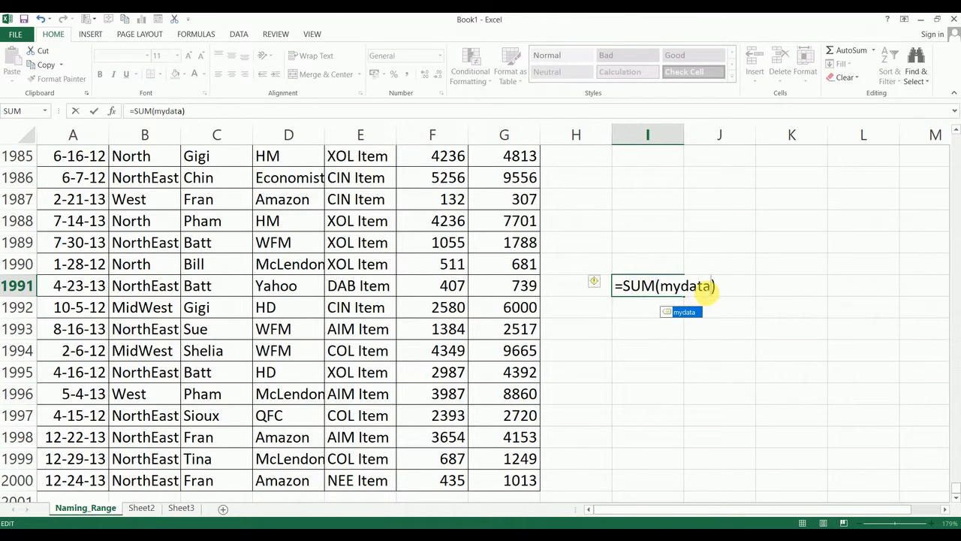
{"action": "key", "text": "Return"}
{"action": "left_click", "coordinate": [668, 277]}
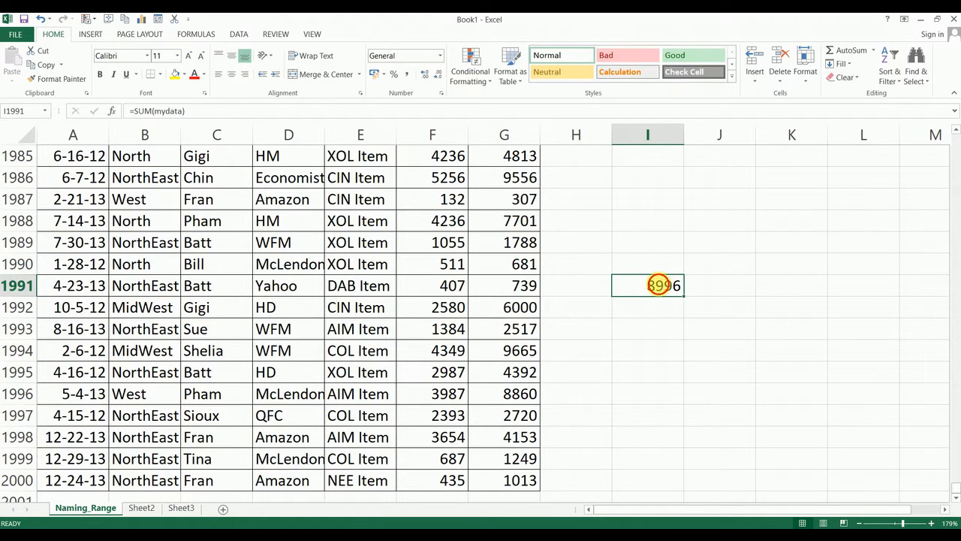
{"action": "double_click", "coordinate": [659, 285]}
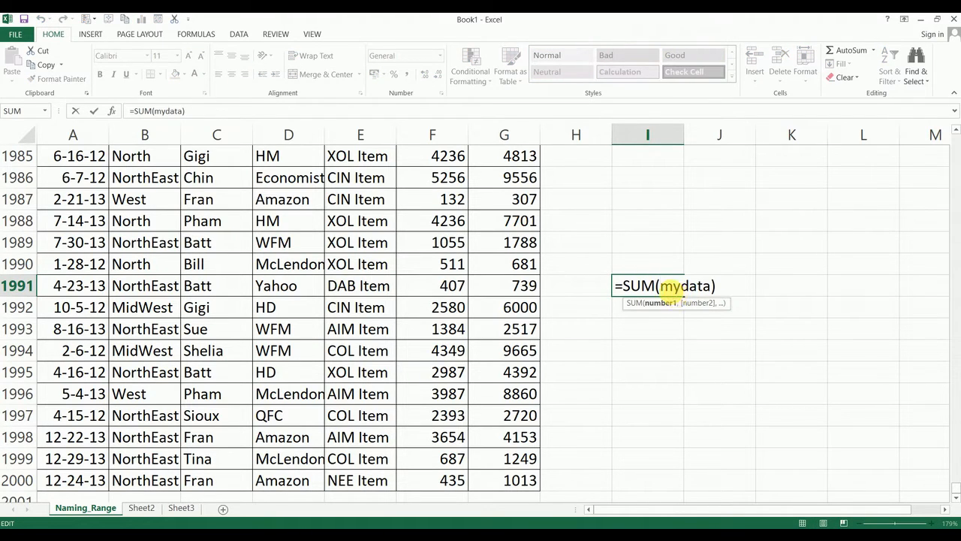
{"action": "key", "text": "Escape"}
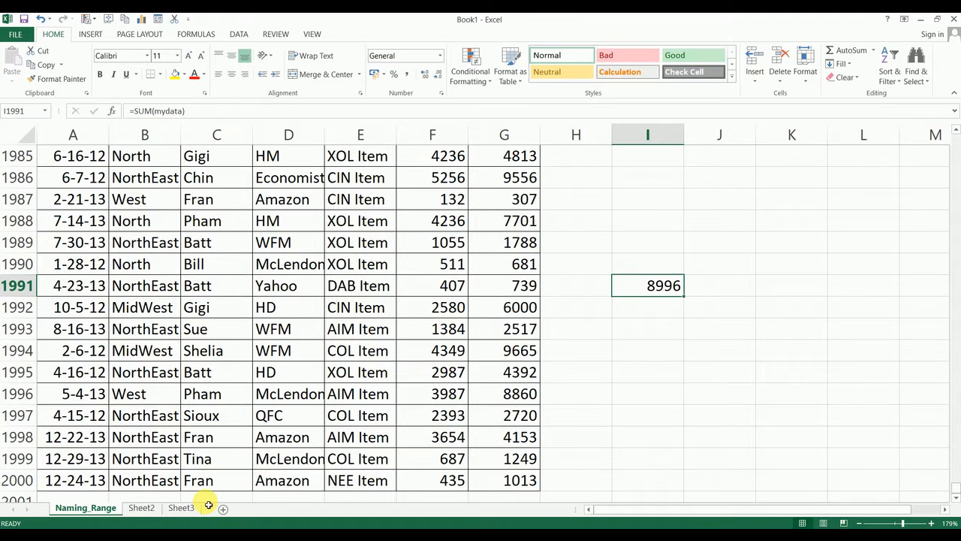
Select the Jan and Feb values on Sheet3, from E7 to F16, to check their sum
{"action": "left_click", "coordinate": [182, 507]}
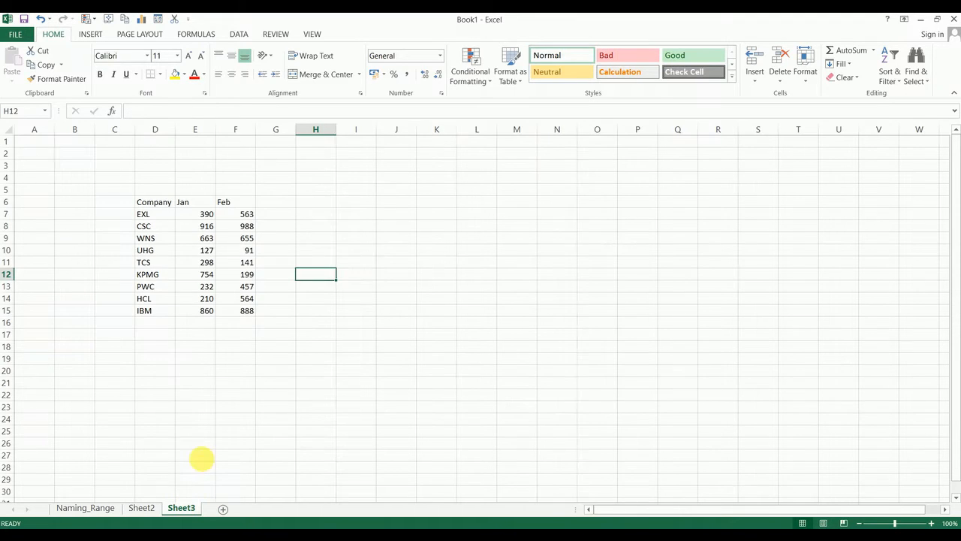
{"action": "left_click", "coordinate": [207, 215]}
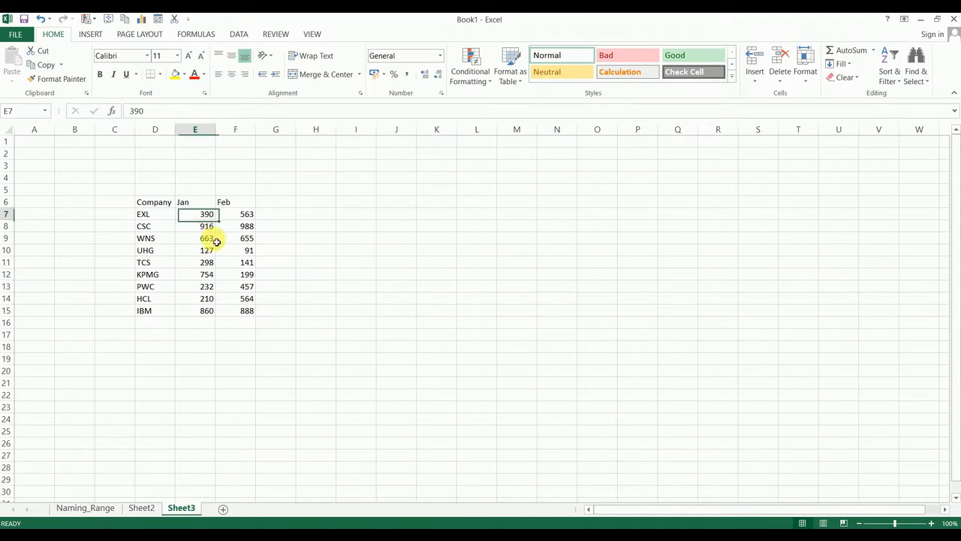
{"action": "left_click_drag", "start_coordinate": [216, 241], "coordinate": [259, 333]}
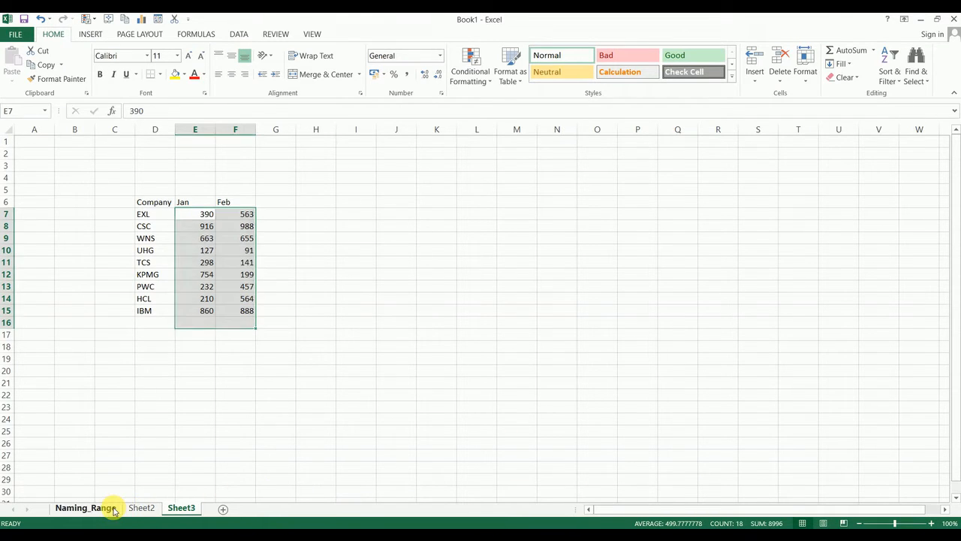
Return to the Naming_Range sheet and delete the SUM formula from cell I1991
{"action": "left_click", "coordinate": [84, 508]}
{"action": "double_click", "coordinate": [659, 290]}
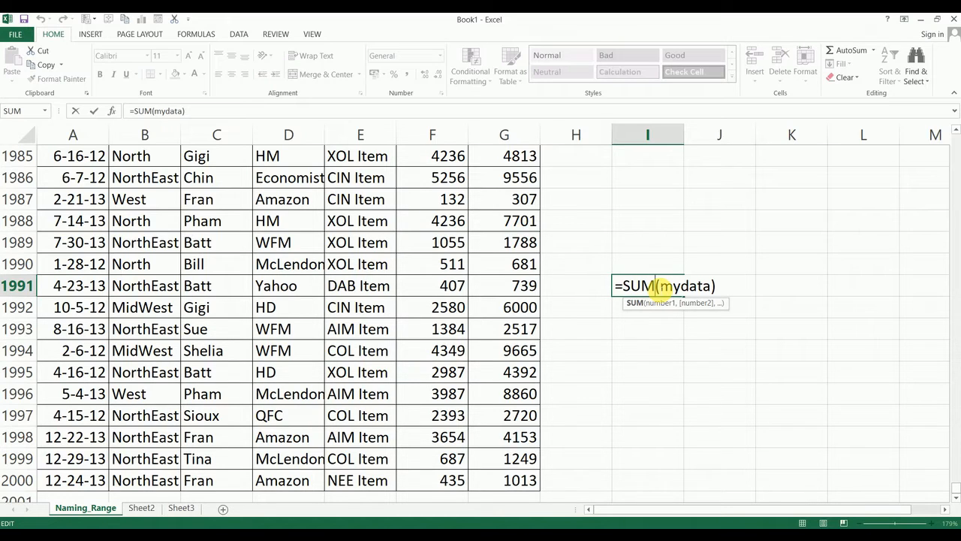
{"action": "key", "text": "ctrl+Return"}
{"action": "key", "text": "Delete"}
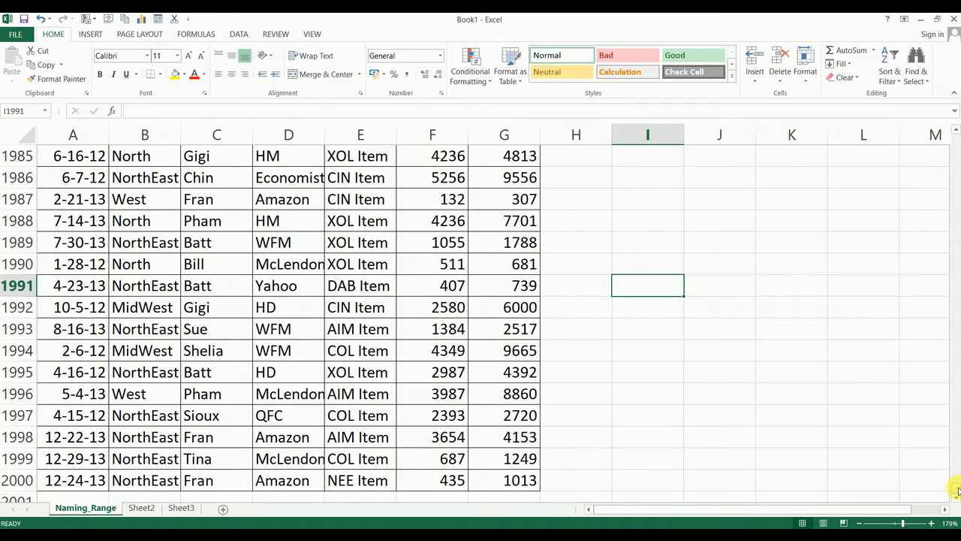
Select the whole sales table including its headings, from A1 to G2000, on the Naming_Range sheet
{"action": "left_click_drag", "start_coordinate": [957, 489], "coordinate": [933, 112]}
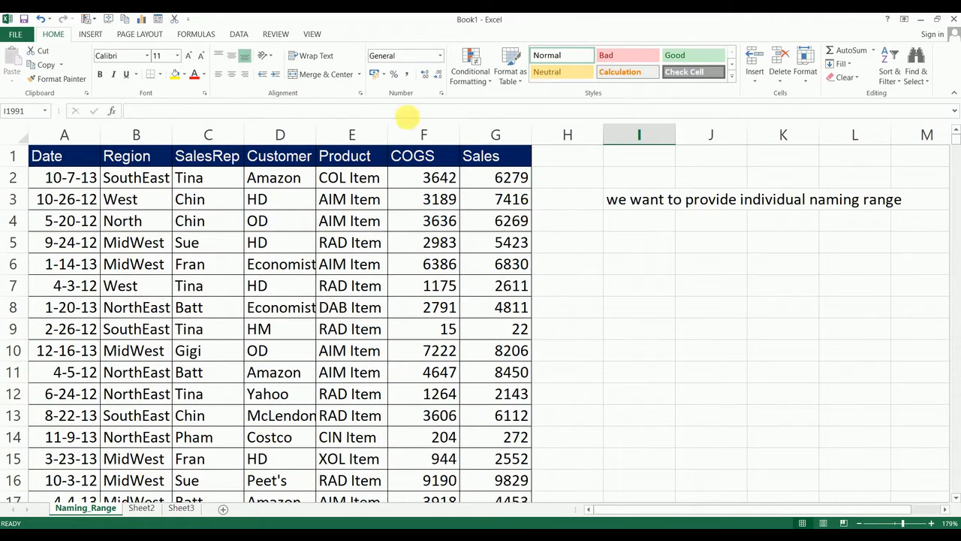
{"action": "left_click", "coordinate": [65, 160]}
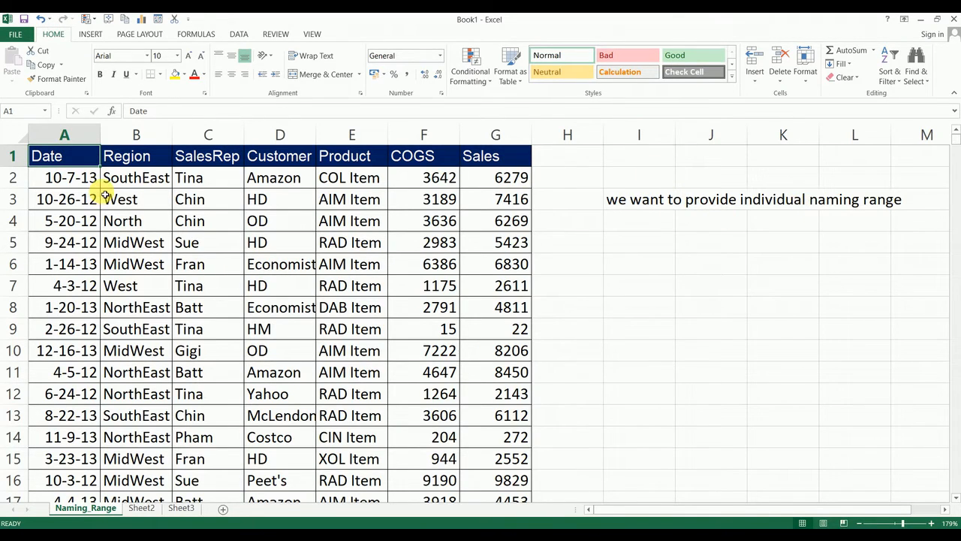
{"action": "key", "text": "ctrl+shift+Right"}
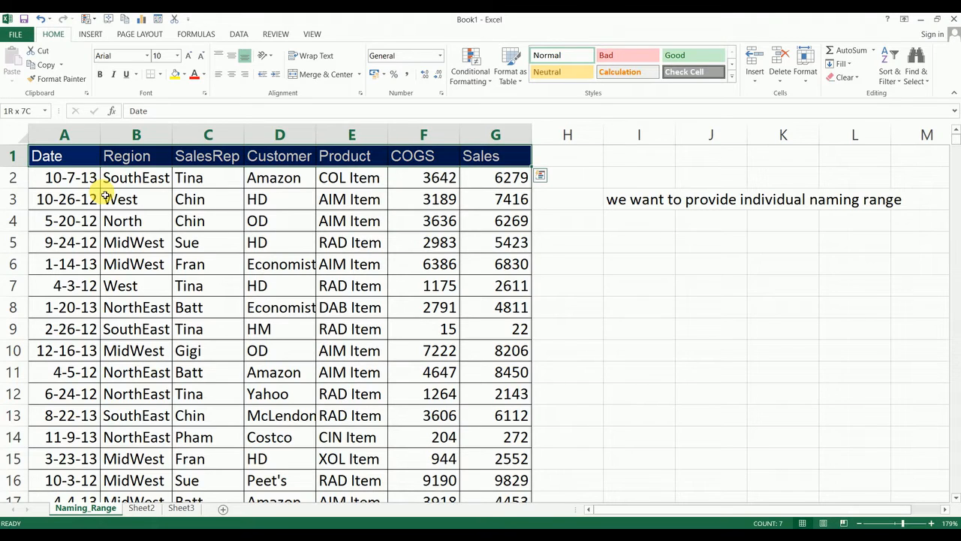
{"action": "key", "text": "ctrl+shift+Down"}
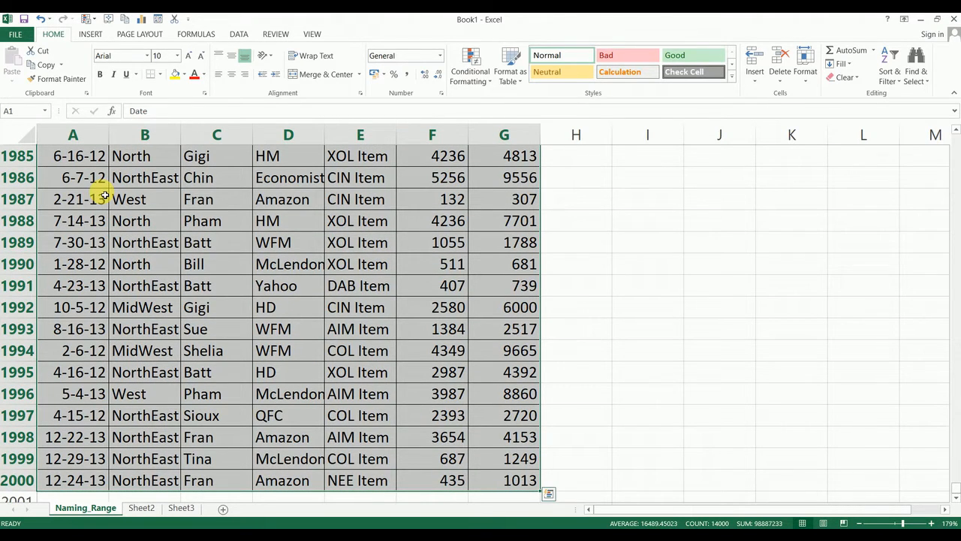
Look over the commands for defined names, including the list of names available for use in formulas
{"action": "left_click", "coordinate": [195, 35]}
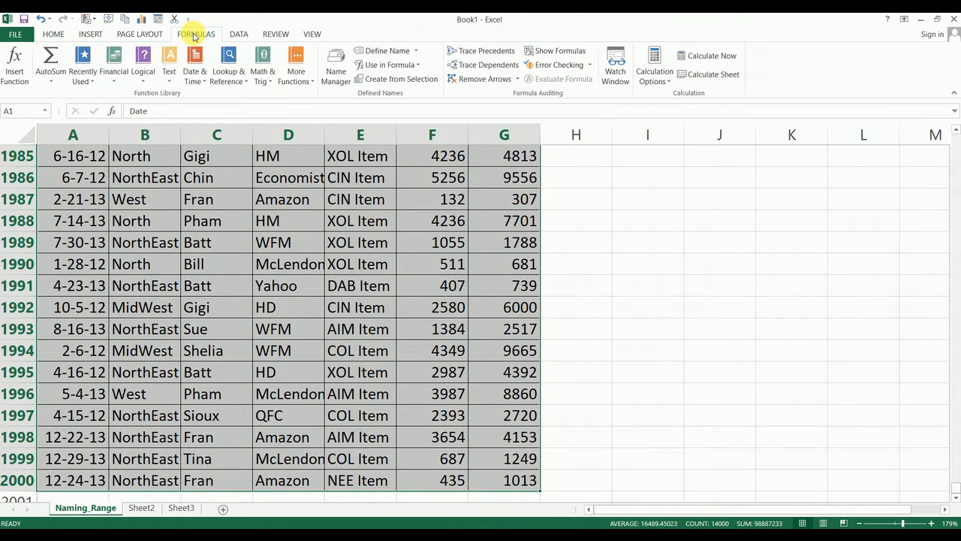
{"action": "left_click", "coordinate": [43, 111]}
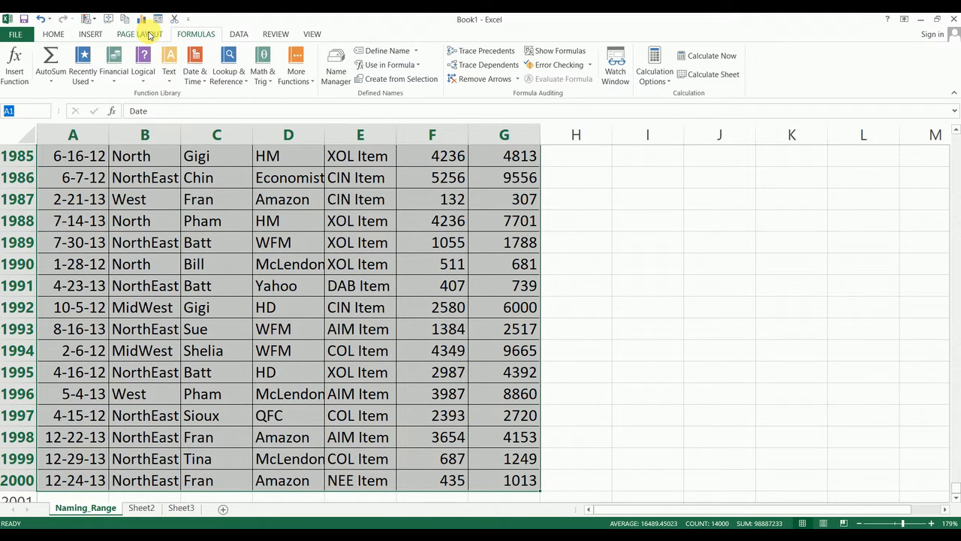
{"action": "left_click", "coordinate": [151, 35]}
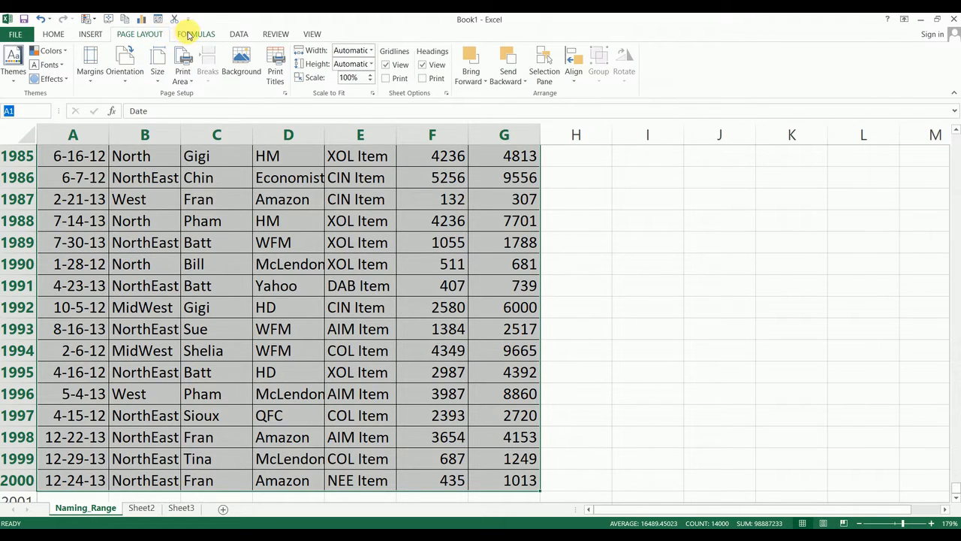
{"action": "left_click", "coordinate": [189, 35]}
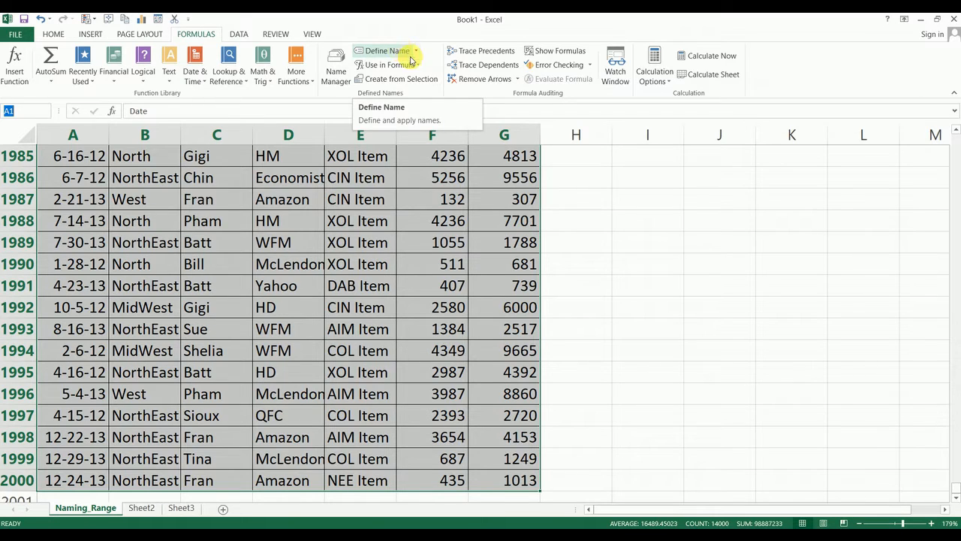
{"action": "left_click", "coordinate": [403, 64]}
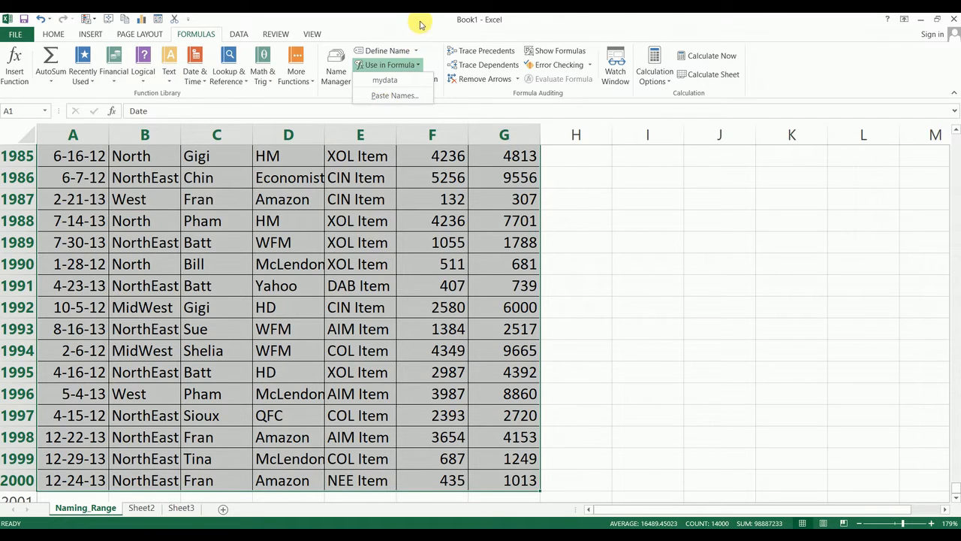
{"action": "left_click", "coordinate": [422, 24]}
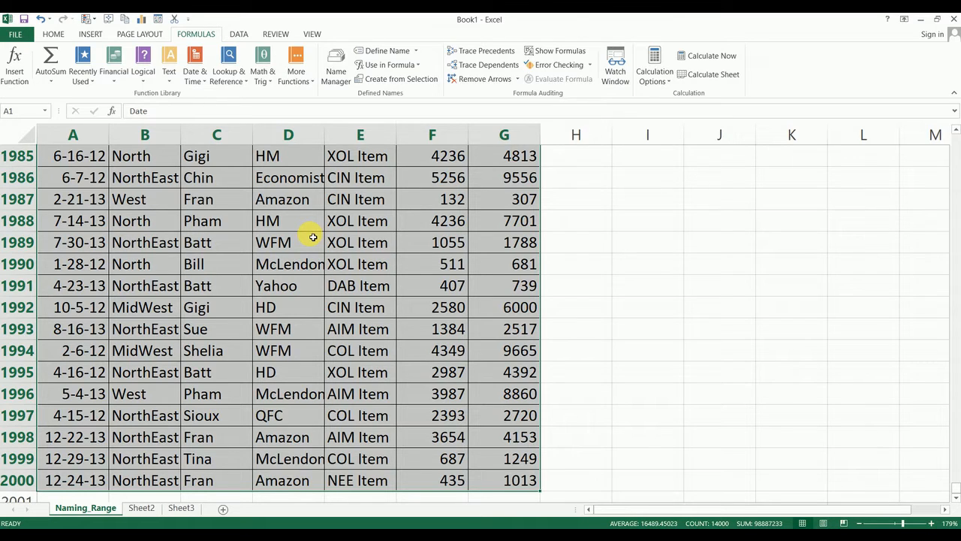
Create names for the selected sales table's columns from the top row only, leaving out the left column
{"action": "left_click", "coordinate": [388, 84]}
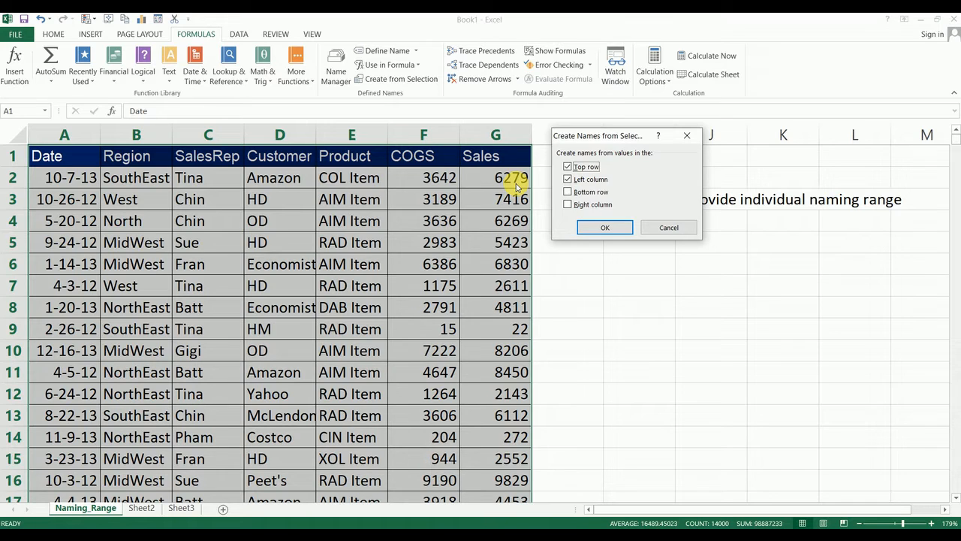
{"action": "left_click", "coordinate": [568, 179]}
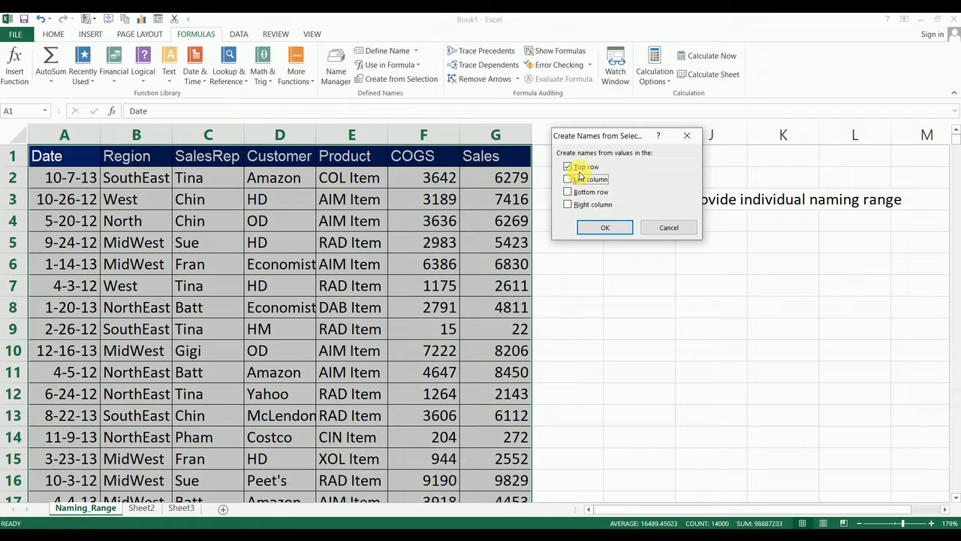
{"action": "left_click", "coordinate": [599, 228]}
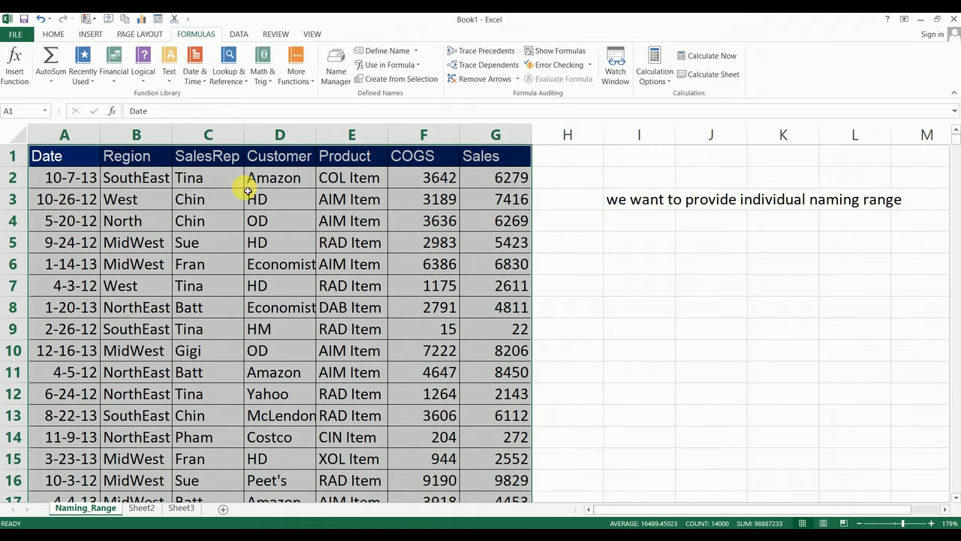
Go to the named ranges Customer, Date, Sales and SalesRep in turn to check which cells each covers
{"action": "left_click", "coordinate": [46, 113]}
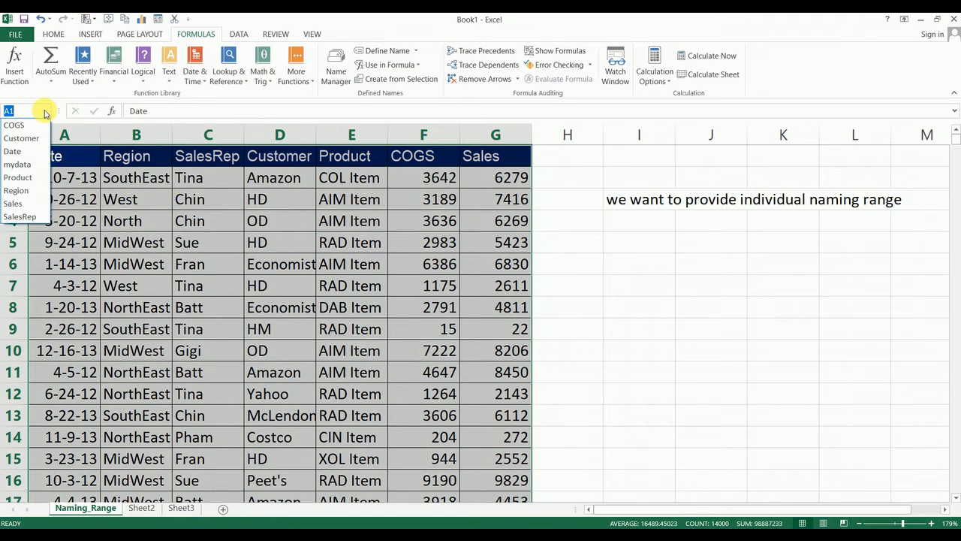
{"action": "left_click", "coordinate": [11, 139]}
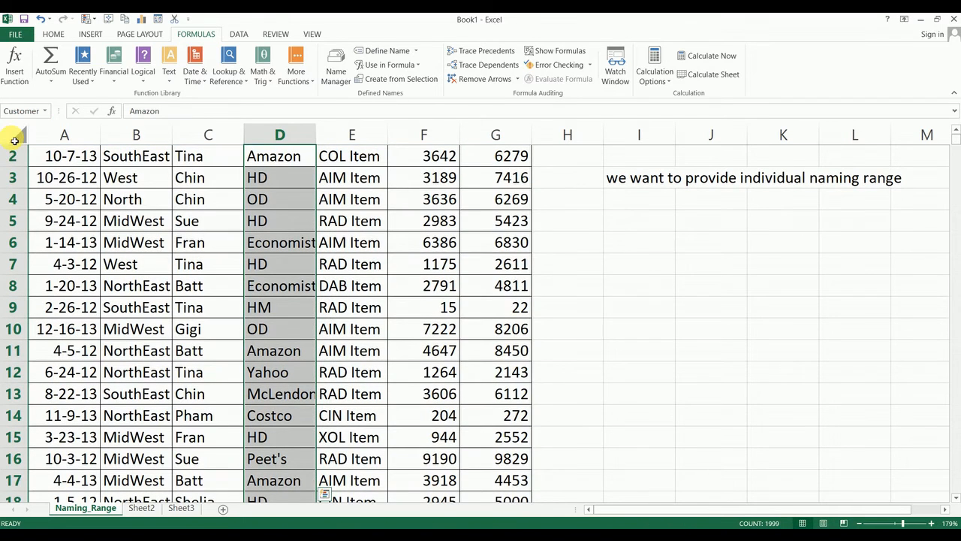
{"action": "left_click", "coordinate": [43, 111]}
{"action": "left_click", "coordinate": [27, 152]}
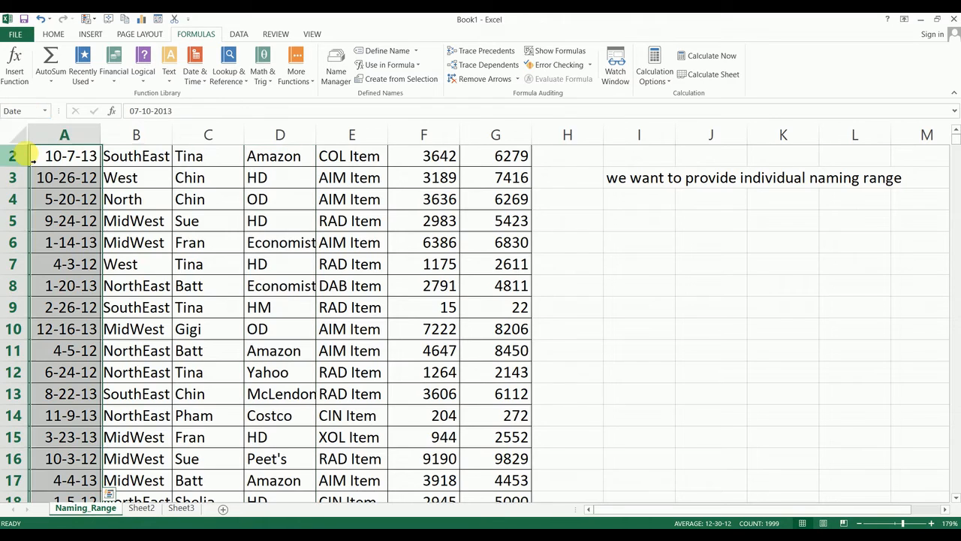
{"action": "left_click", "coordinate": [43, 111]}
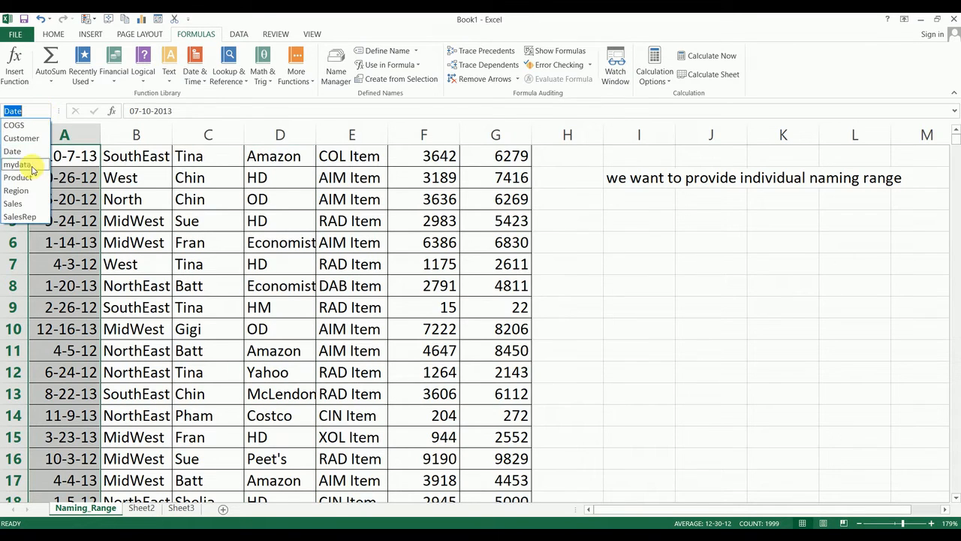
{"action": "left_click", "coordinate": [15, 203]}
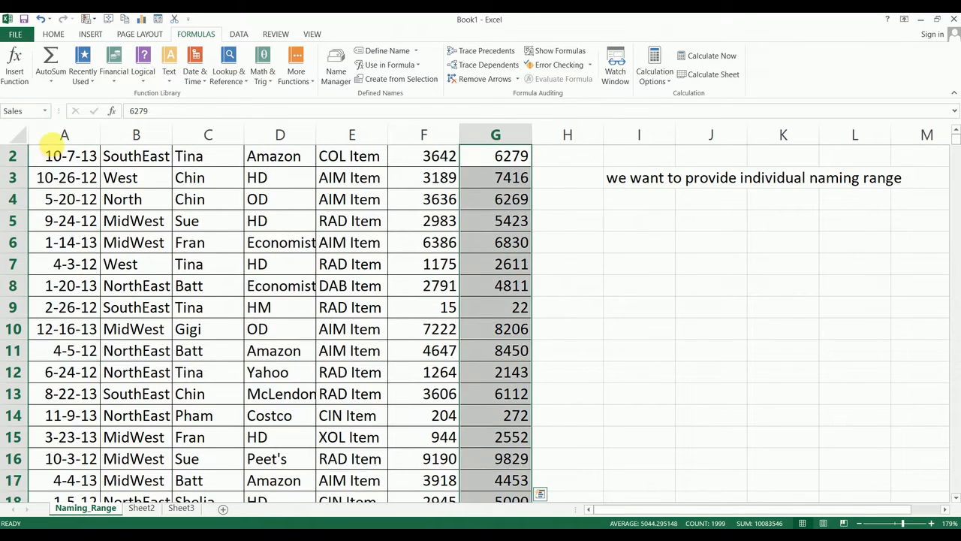
{"action": "left_click", "coordinate": [44, 111]}
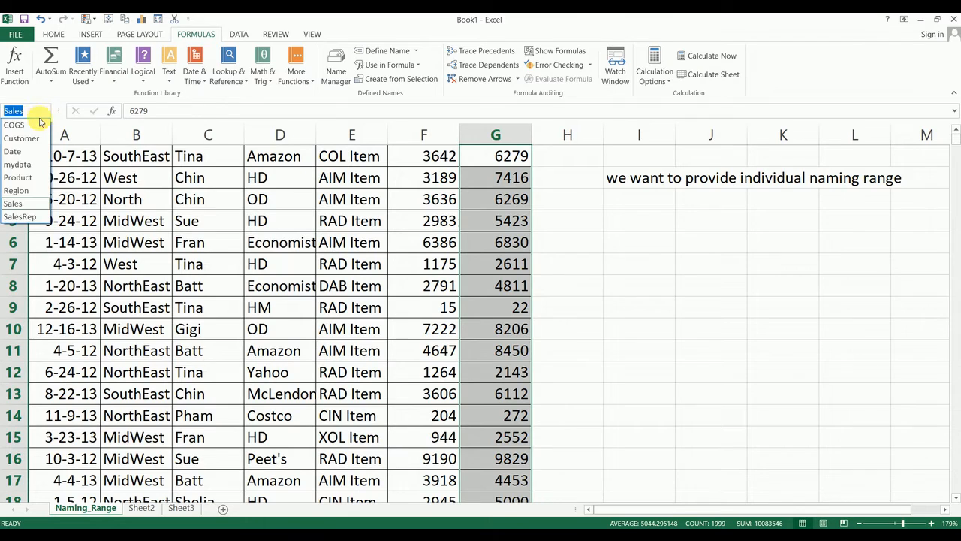
{"action": "left_click", "coordinate": [21, 217]}
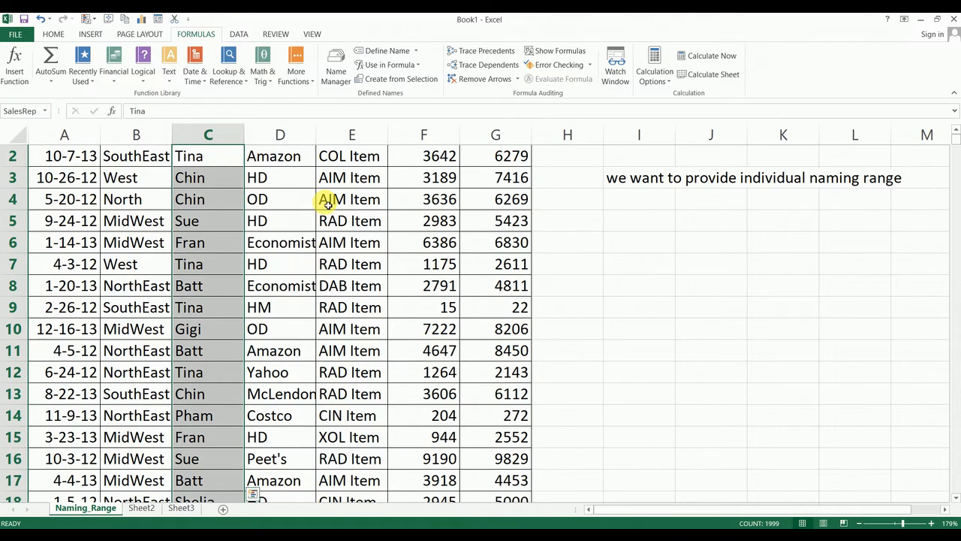
Try summing the named ranges in cell I5 with =SUM(Sales,COGS), and clear the cell again
{"action": "left_click", "coordinate": [646, 217]}
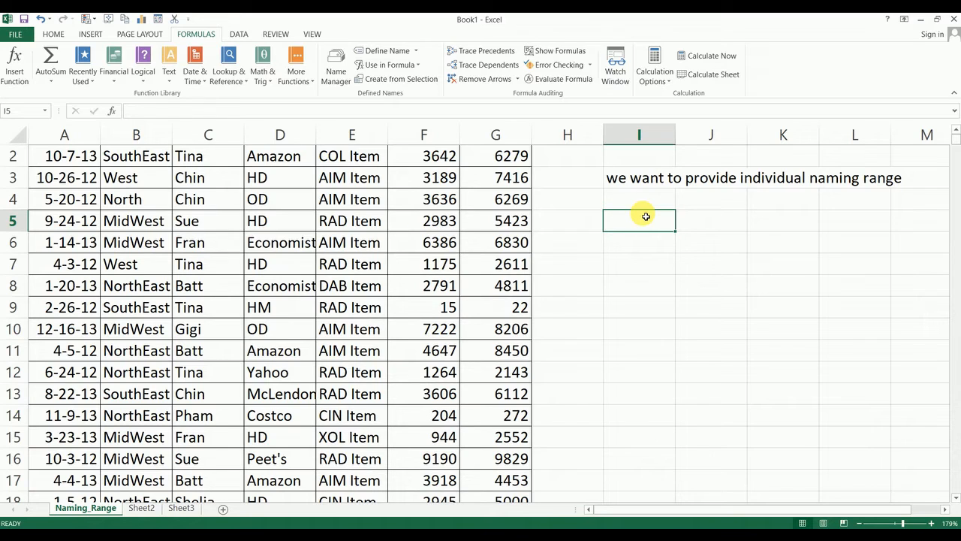
{"action": "type", "text": "=SUM("}
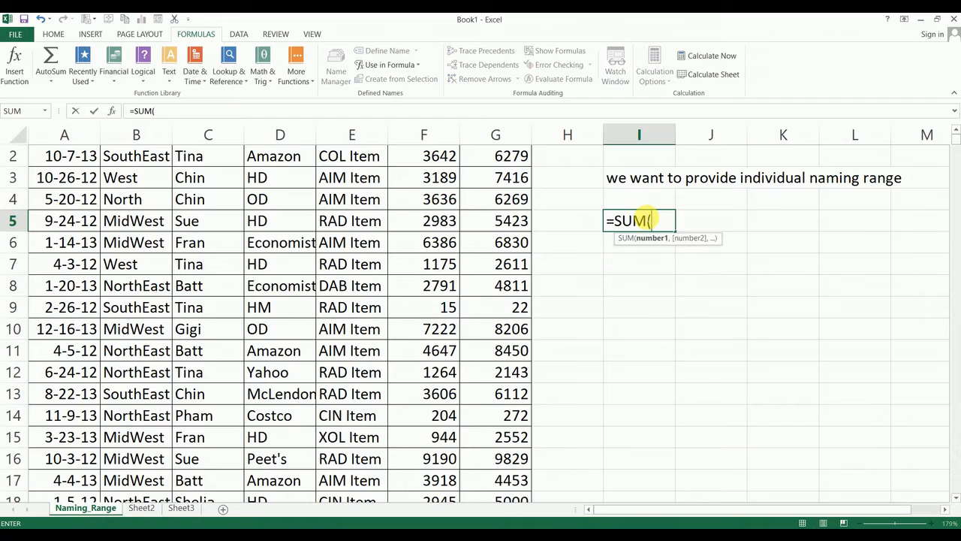
{"action": "type", "text": "sa"}
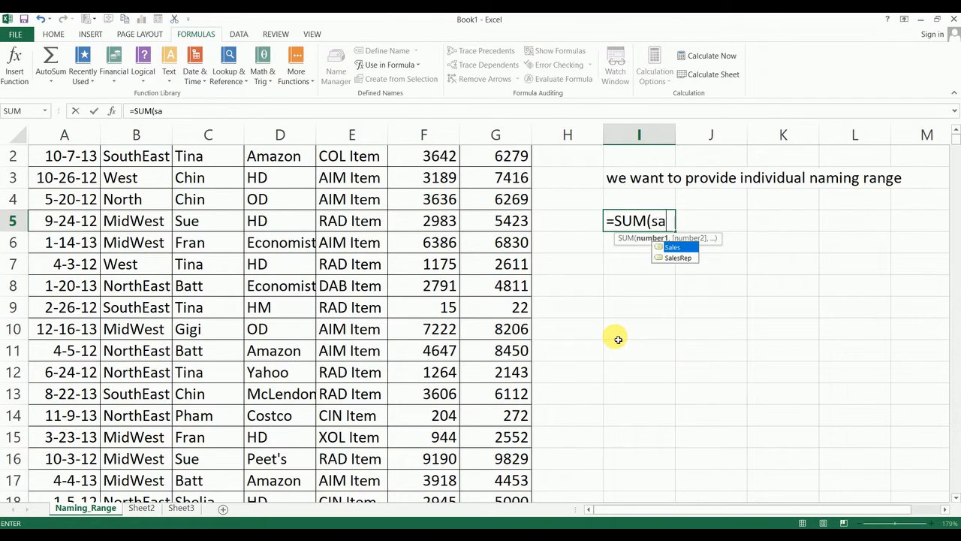
{"action": "key", "text": "Tab"}
{"action": "type", "text": ",cogs"}
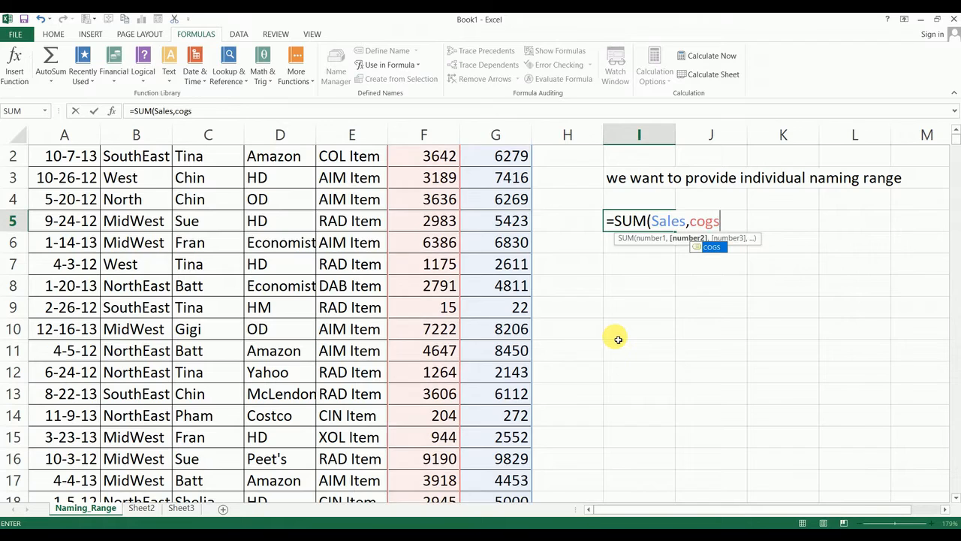
{"action": "key", "text": "Tab"}
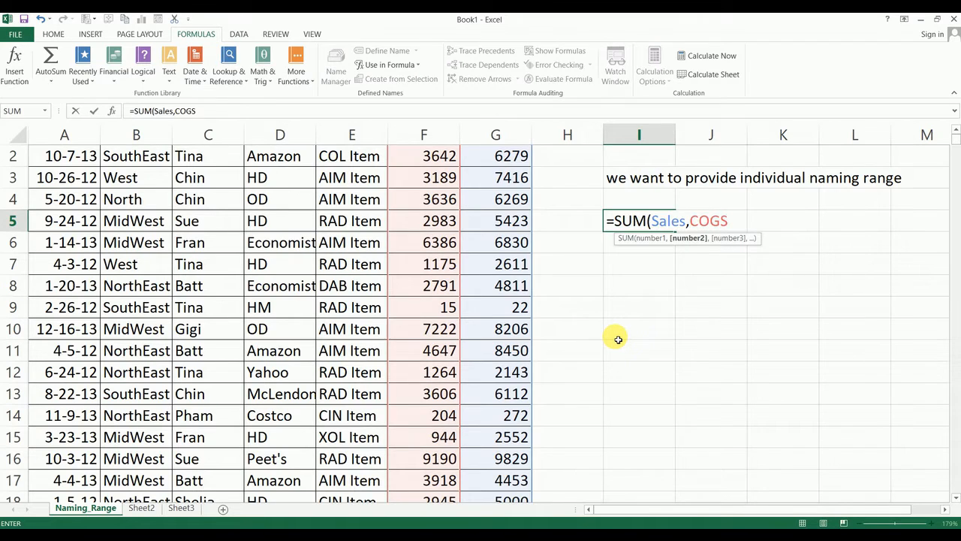
{"action": "key", "text": "Return"}
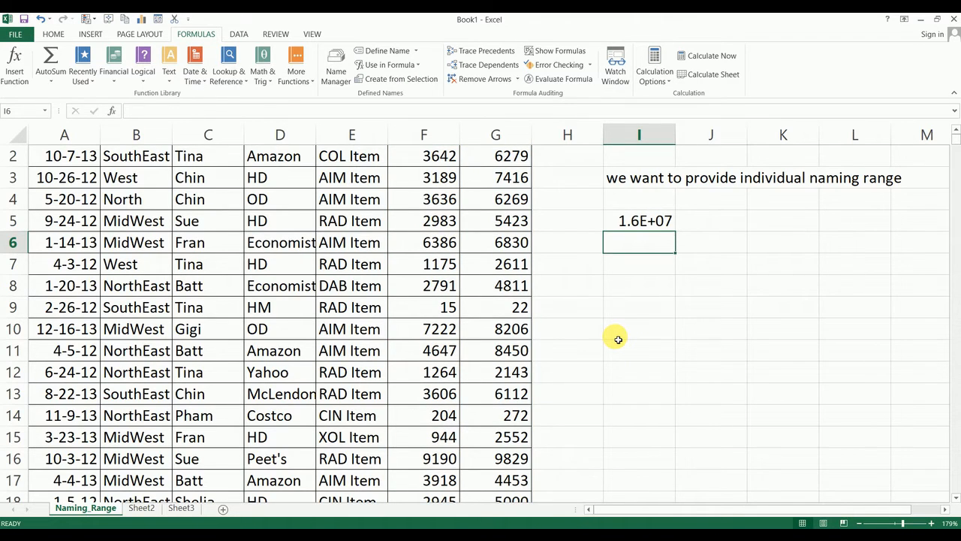
{"action": "key", "text": "Up"}
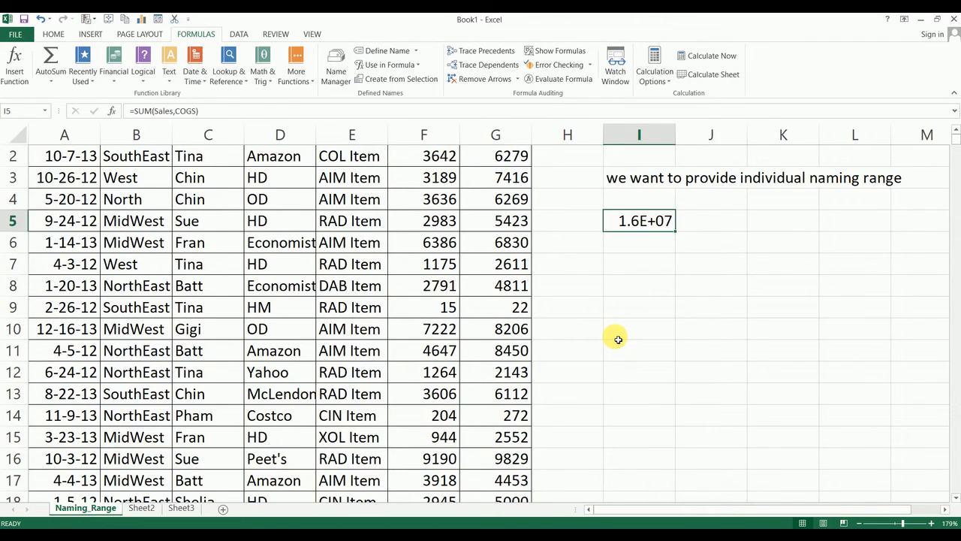
{"action": "key", "text": "Delete"}
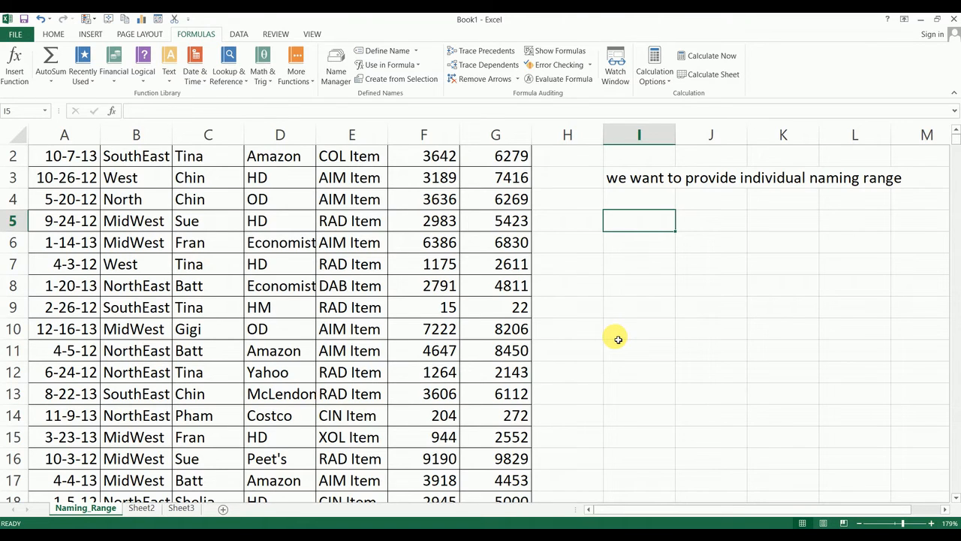
On Sheet2, create names for the whole company table, A1 to M10, from its top row and left column
{"action": "left_click", "coordinate": [143, 509]}
{"action": "left_click", "coordinate": [205, 201]}
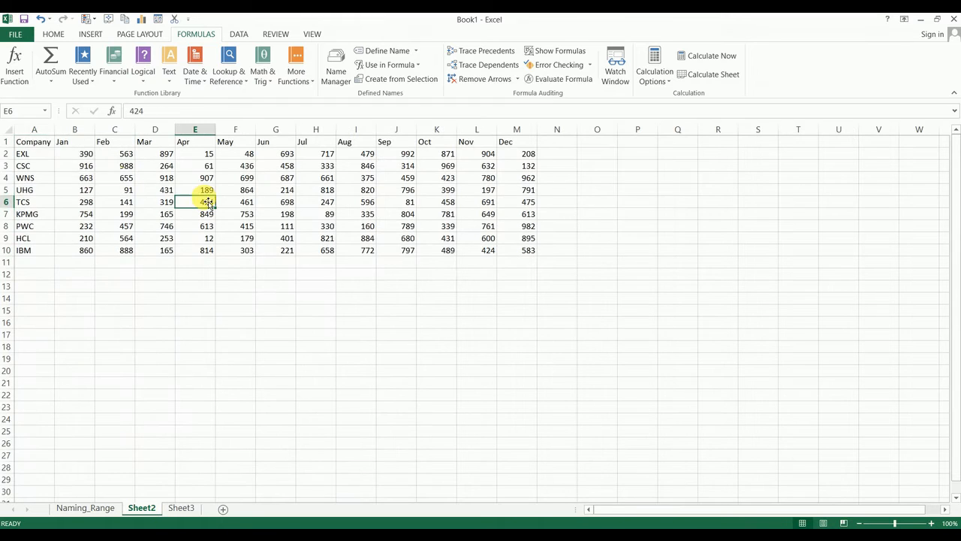
{"action": "left_click", "coordinate": [40, 144]}
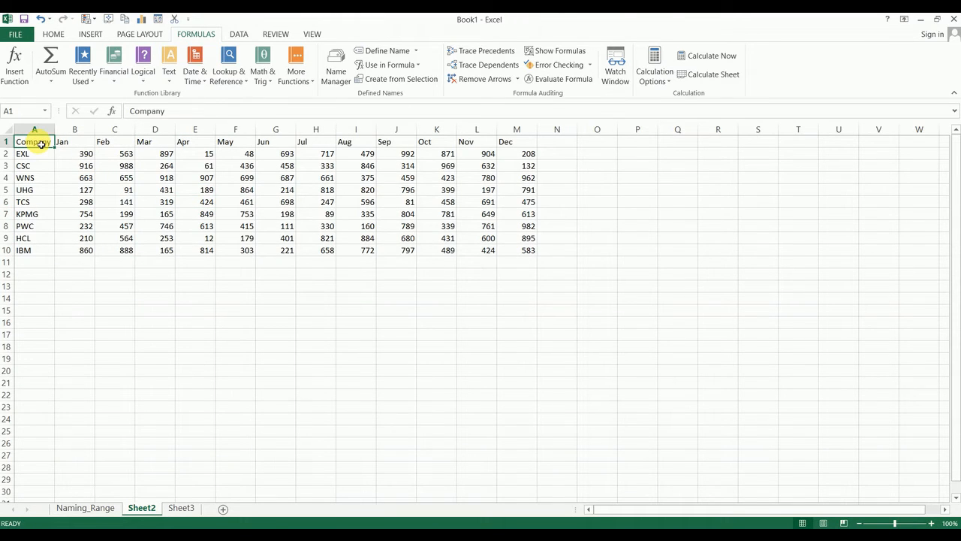
{"action": "key", "text": "ctrl+shift+Down"}
{"action": "key", "text": "ctrl+shift+Right"}
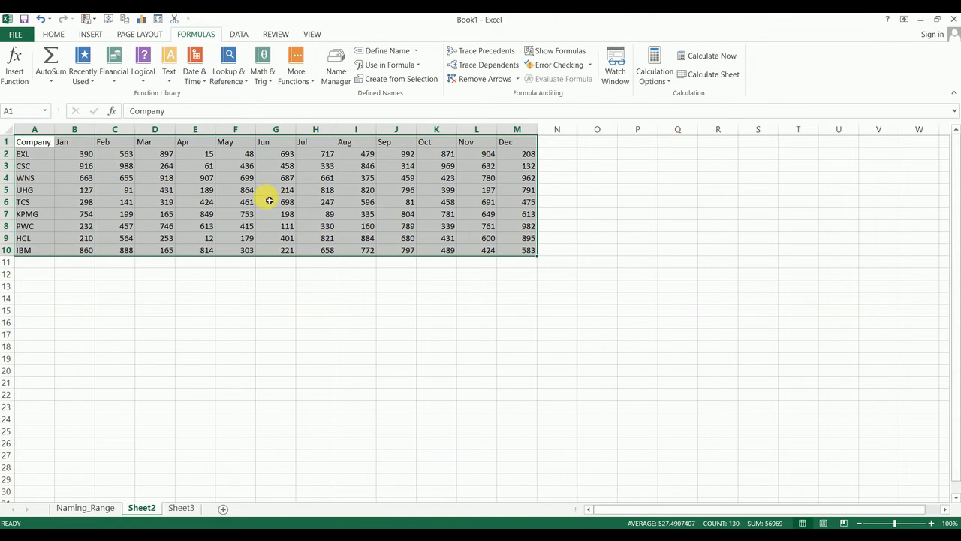
{"action": "left_click", "coordinate": [388, 80]}
{"action": "left_click", "coordinate": [578, 167]}
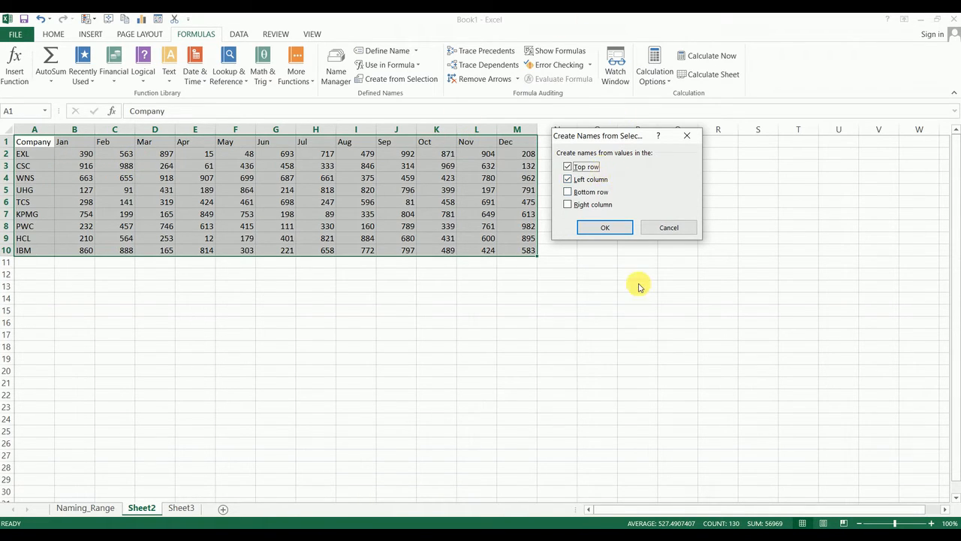
{"action": "left_click", "coordinate": [608, 229]}
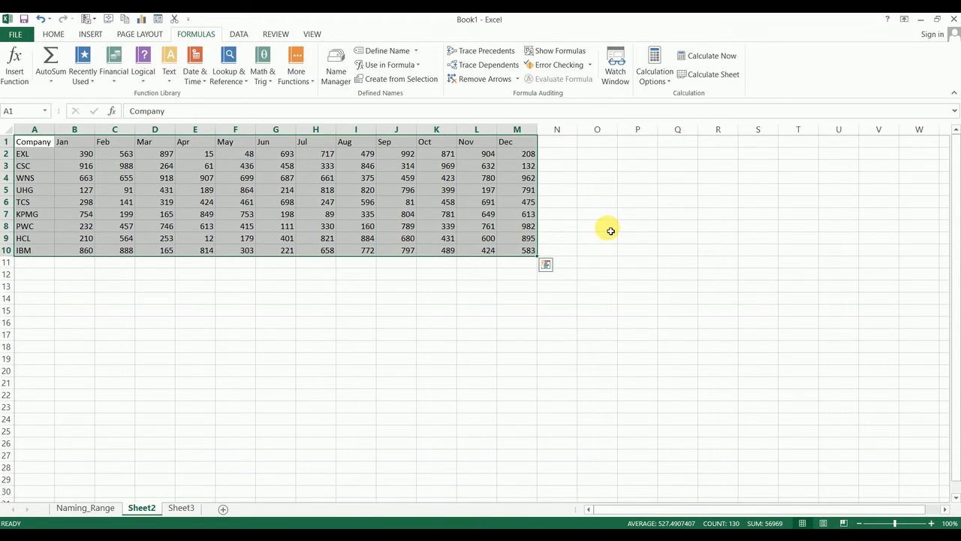
Go to the named ranges Mar and KPMG on Sheet2 to check which cells they cover, and deselect them
{"action": "left_click", "coordinate": [45, 110]}
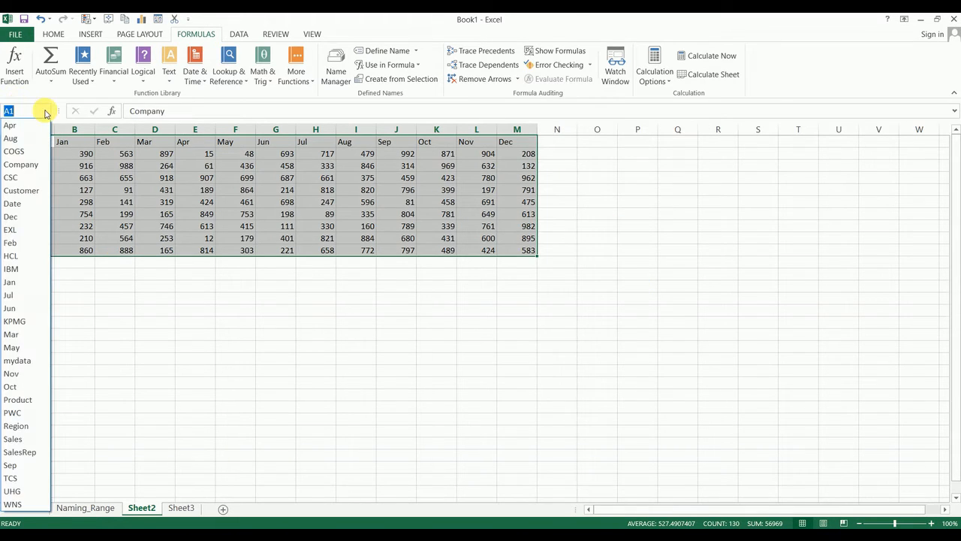
{"action": "left_click", "coordinate": [22, 338]}
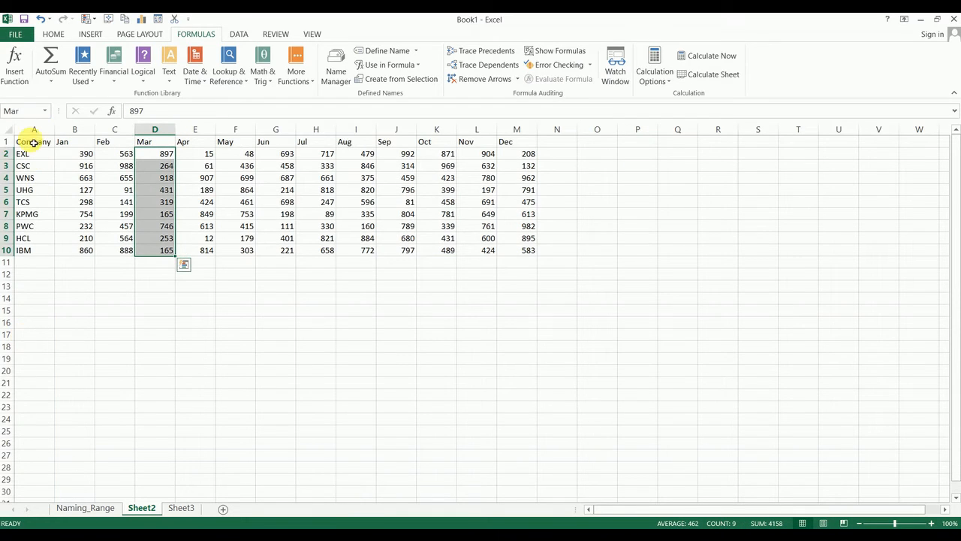
{"action": "left_click", "coordinate": [42, 111]}
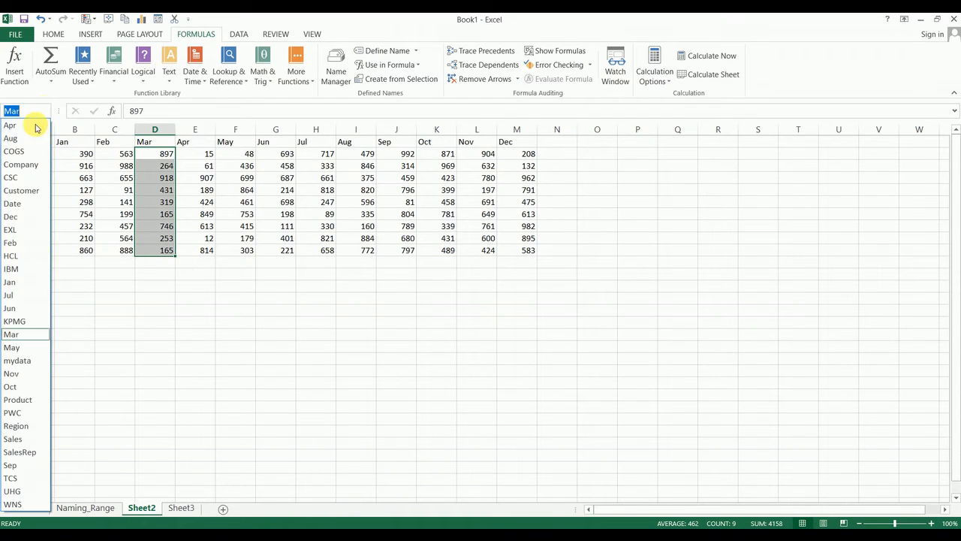
{"action": "left_click", "coordinate": [26, 323]}
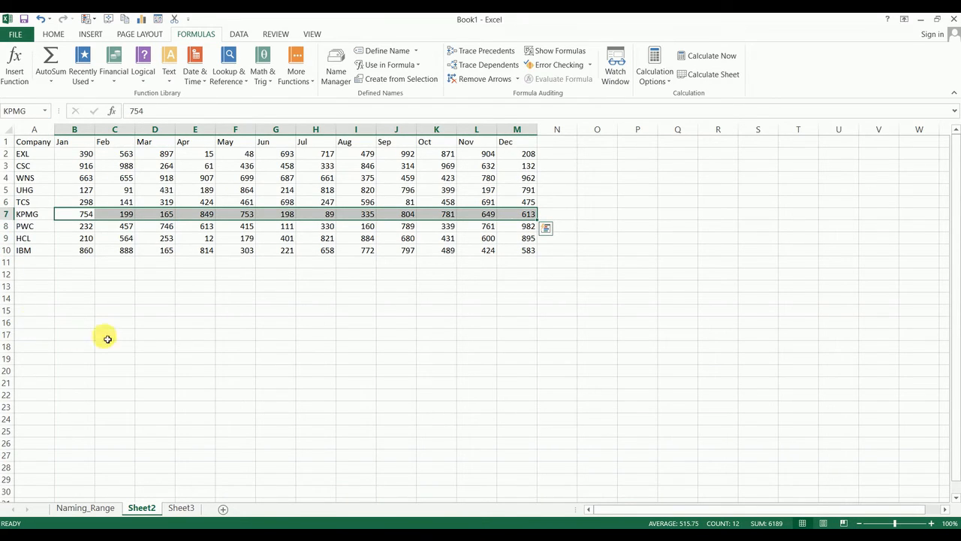
{"action": "left_click", "coordinate": [196, 332]}
{"action": "left_click", "coordinate": [287, 320]}
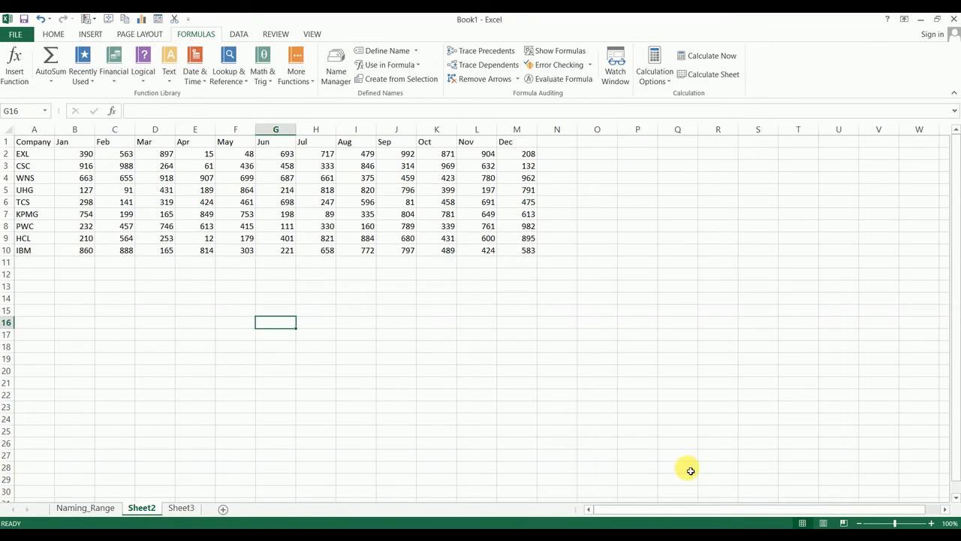
Zoom Sheet2 to 150% and start a formula in cell F13
{"action": "left_click", "coordinate": [900, 518]}
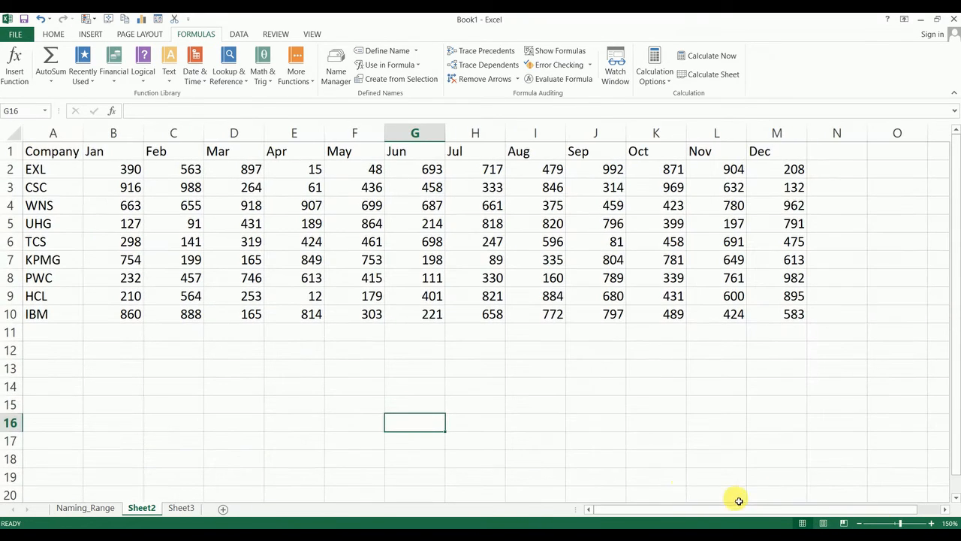
{"action": "left_click", "coordinate": [344, 366]}
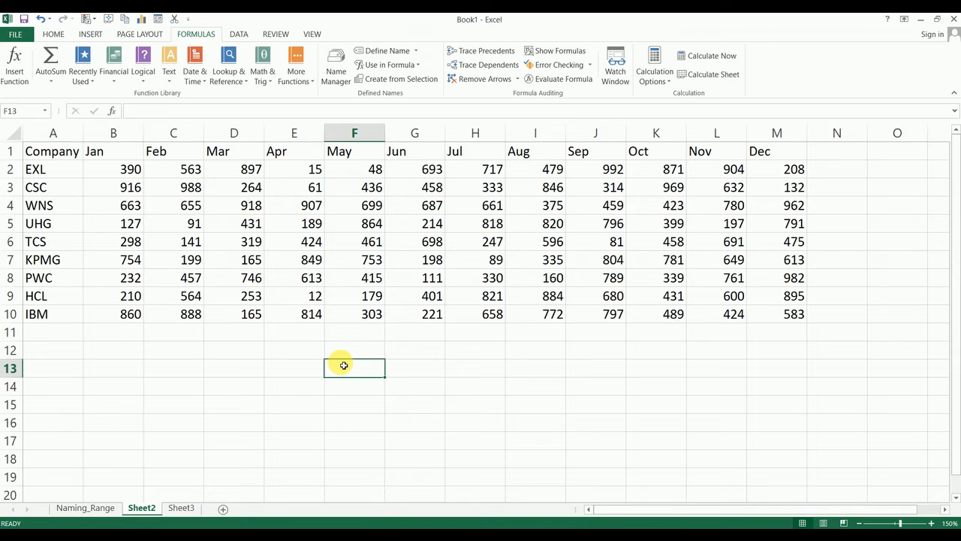
{"action": "type", "text": "="}
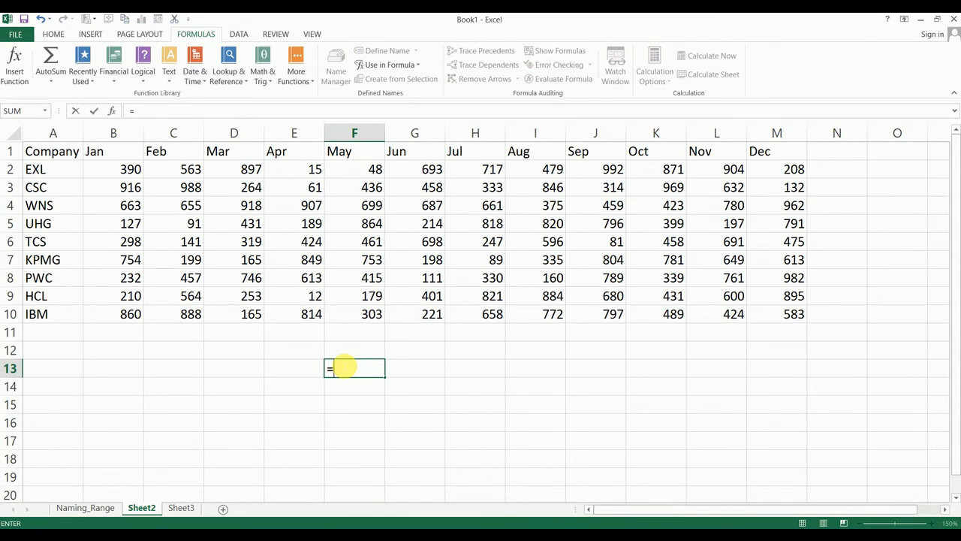
{"action": "type", "text": "tc"}
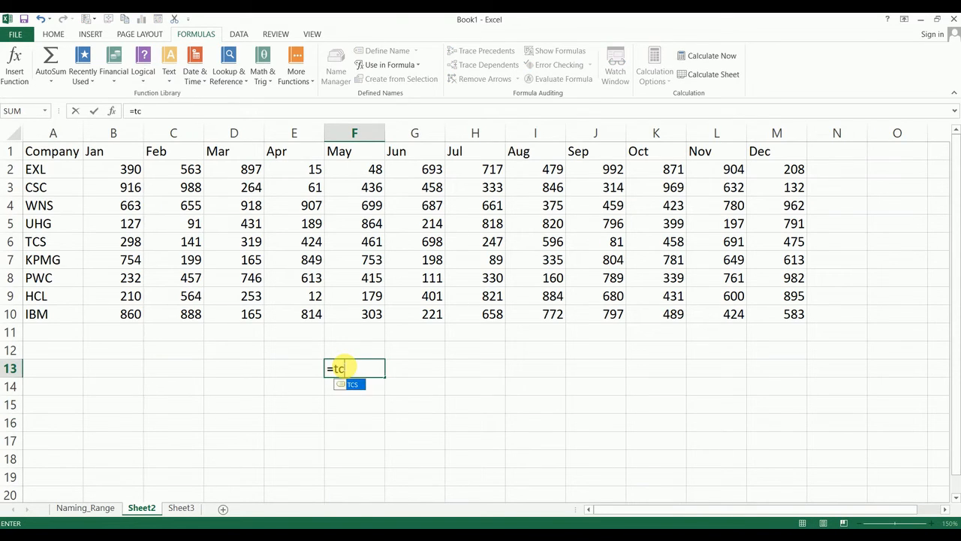
{"action": "type", "text": "s"}
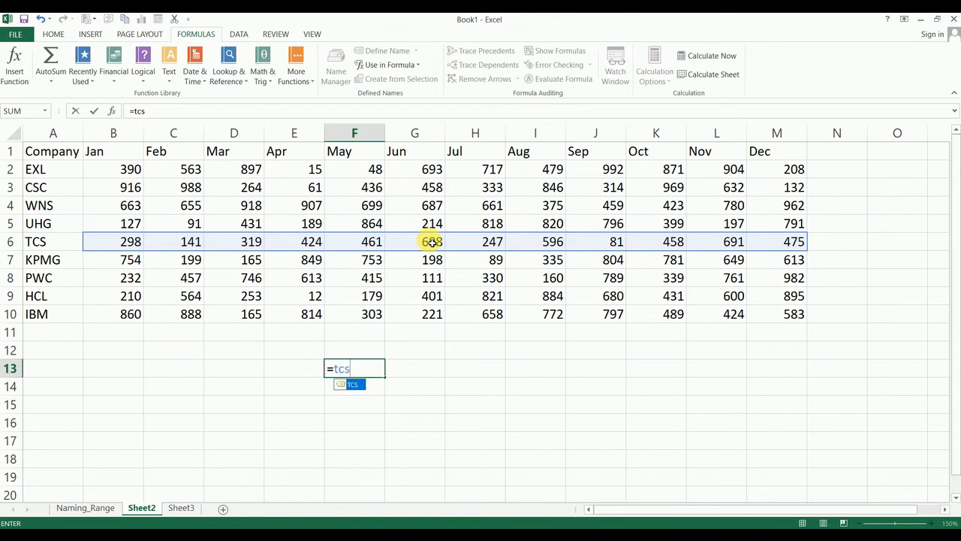
{"action": "key", "text": "BackSpace"}
{"action": "key", "text": "BackSpace"}
{"action": "key", "text": "BackSpace"}
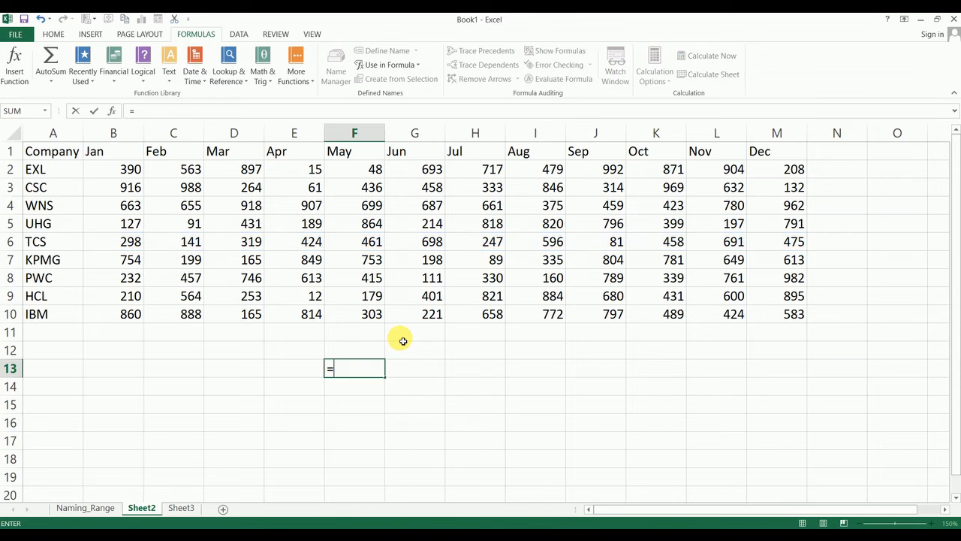
Complete the formula in F13 as =tcs jun to return the value where the TCS row meets the Jun column
{"action": "type", "text": "tcs"}
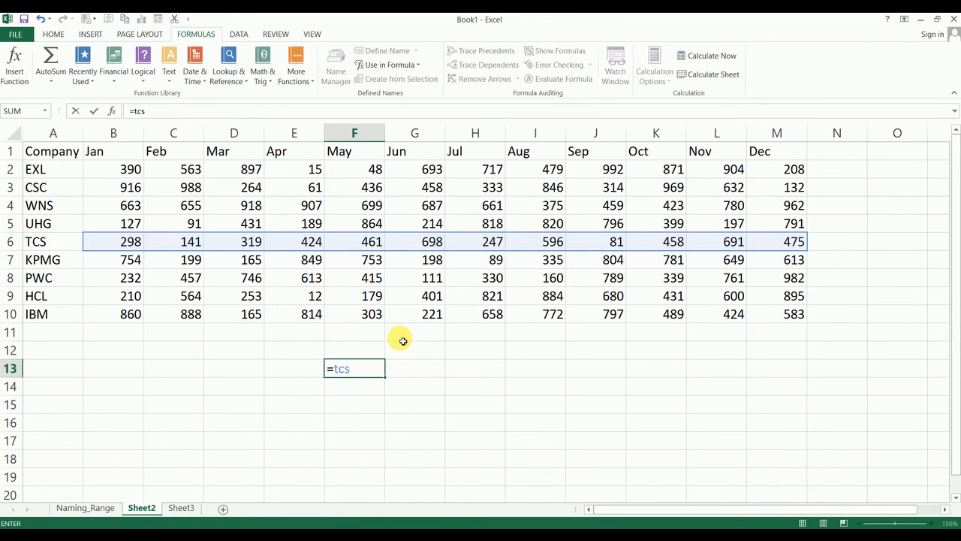
{"action": "type", "text": " ju"}
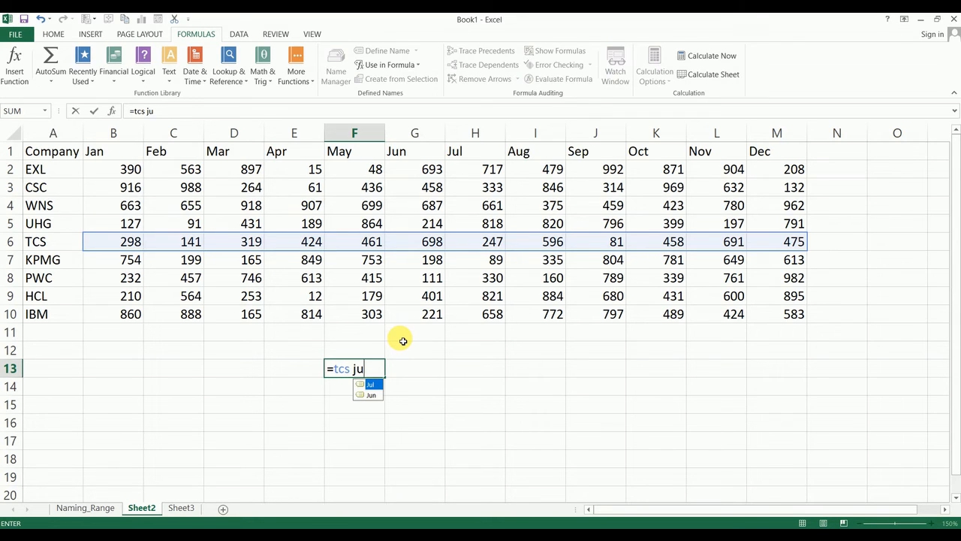
{"action": "type", "text": "n"}
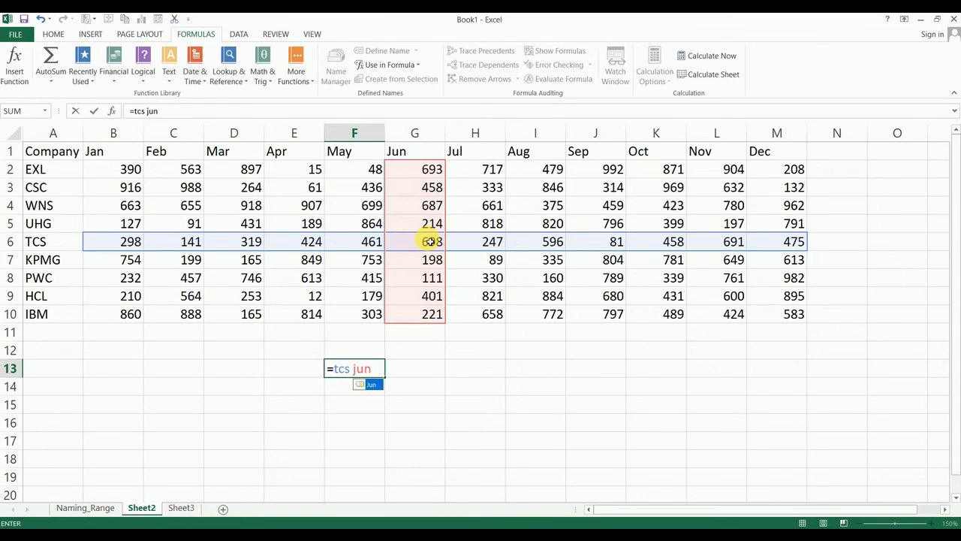
{"action": "key", "text": "Return"}
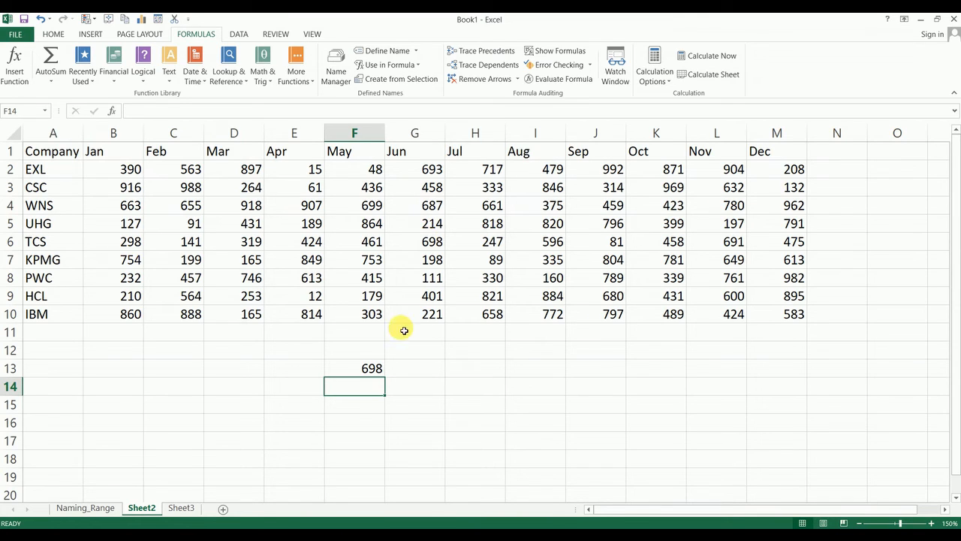
Turn the formula in F13 into plain text so the cell shows =TCS Jun
{"action": "double_click", "coordinate": [353, 369]}
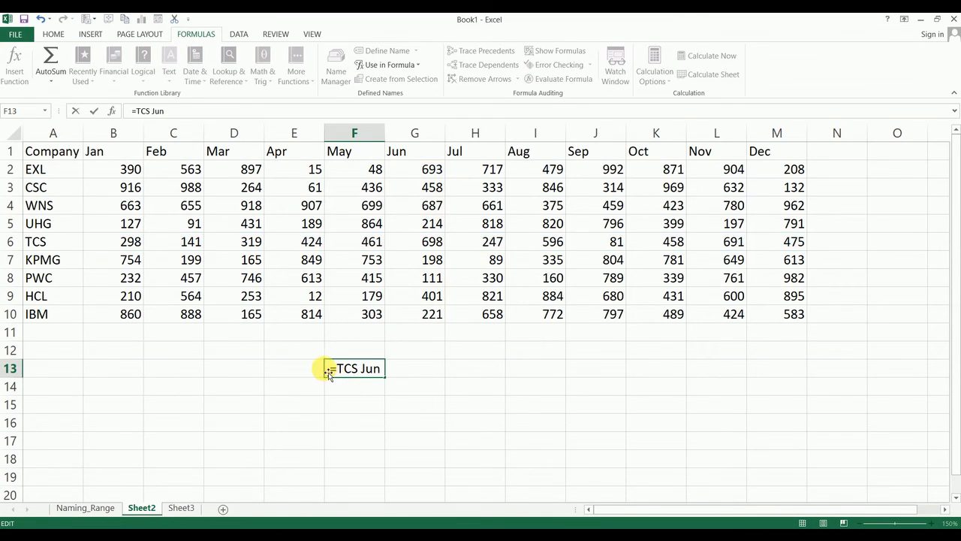
{"action": "key", "text": "BackSpace"}
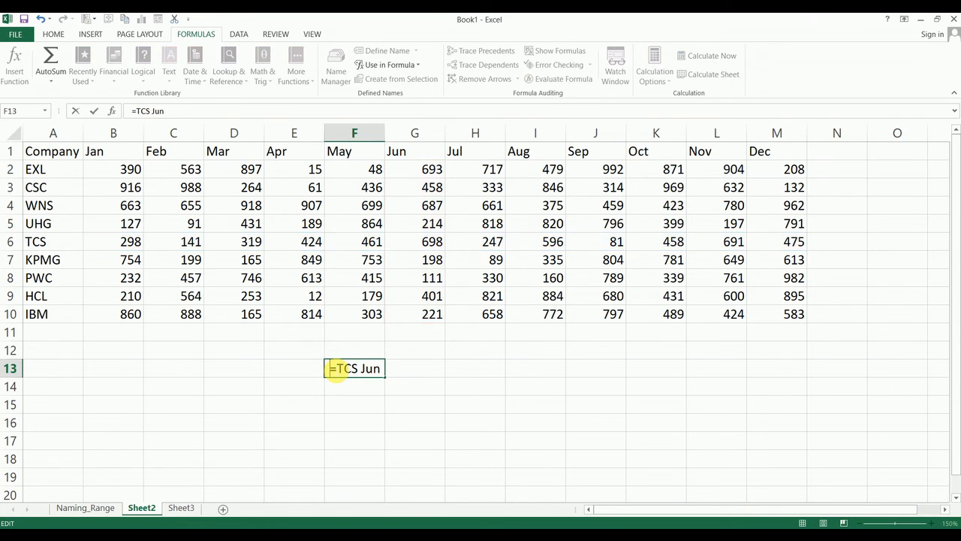
{"action": "key", "text": "Return"}
Enter =uhg aug in cell H13 to return the value where the UHG row meets the Aug column
{"action": "left_click", "coordinate": [486, 376]}
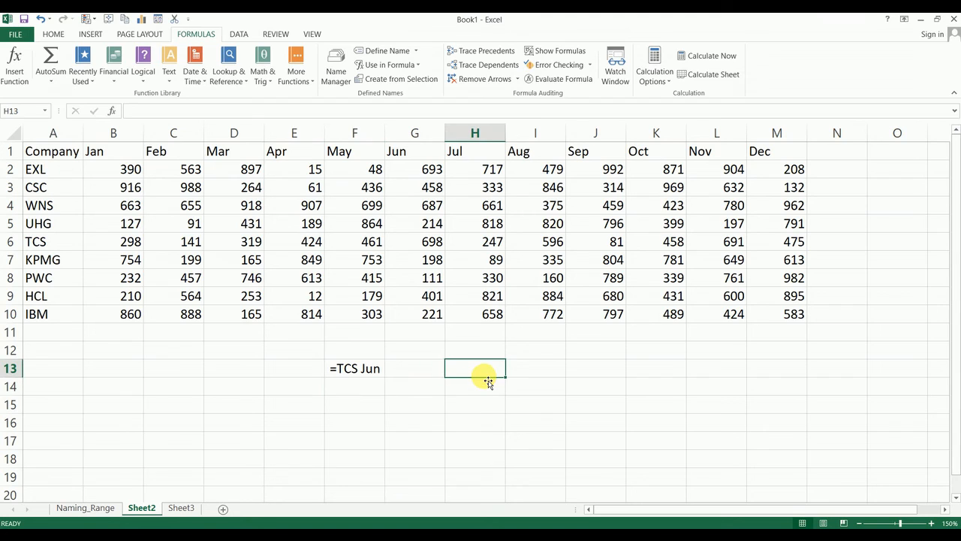
{"action": "type", "text": "="}
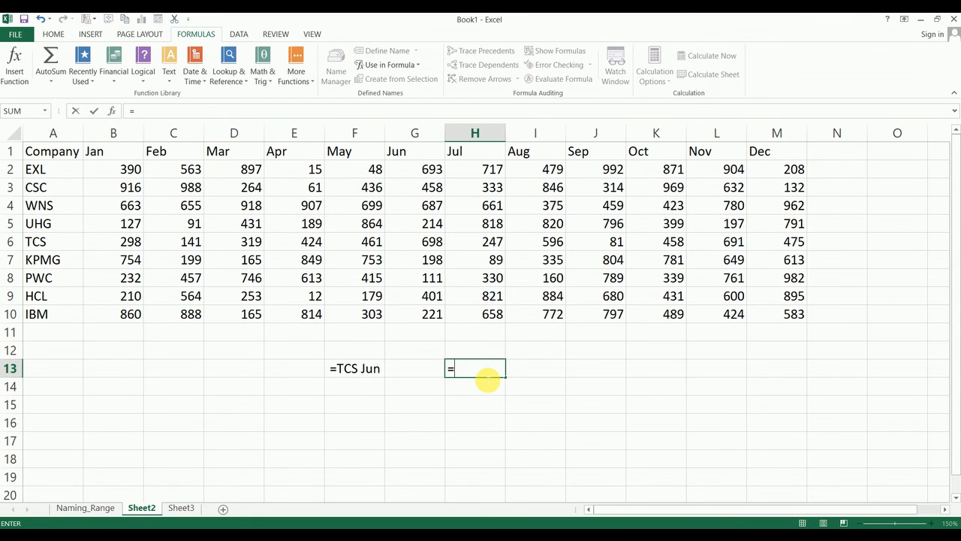
{"action": "type", "text": "uhg"}
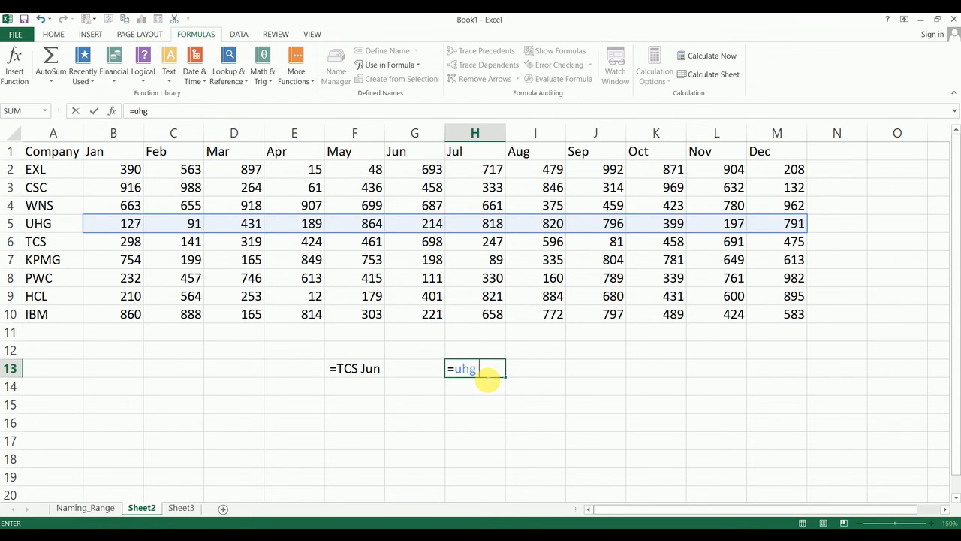
{"action": "type", "text": " aug"}
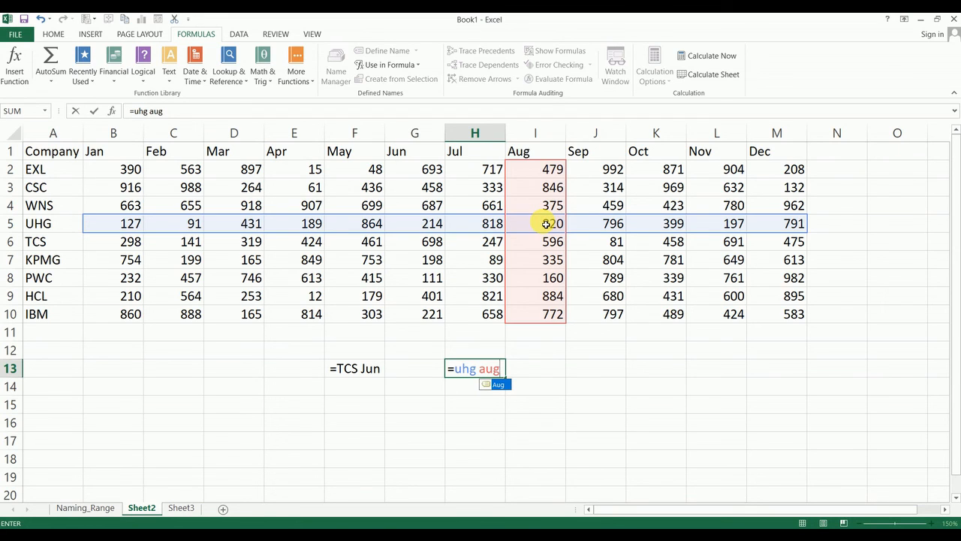
{"action": "key", "text": "Return"}
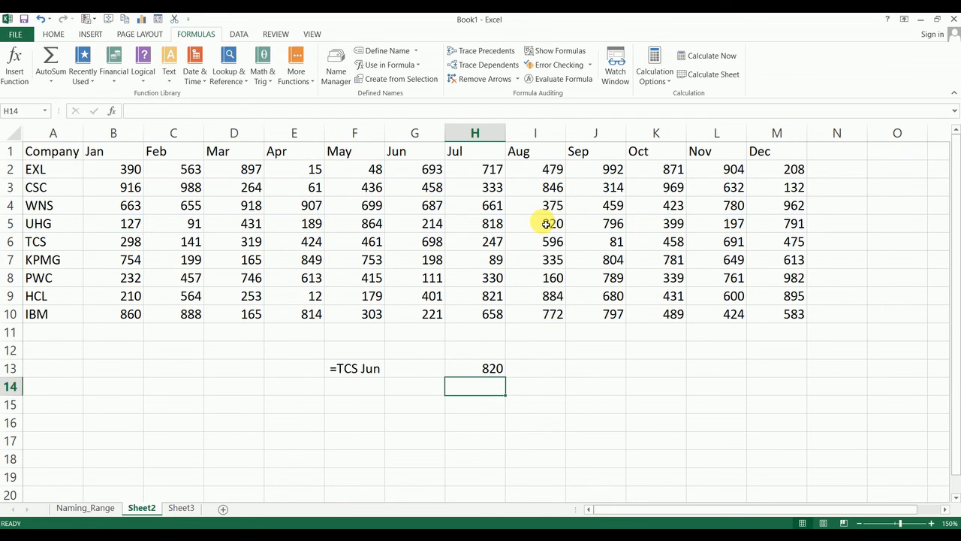